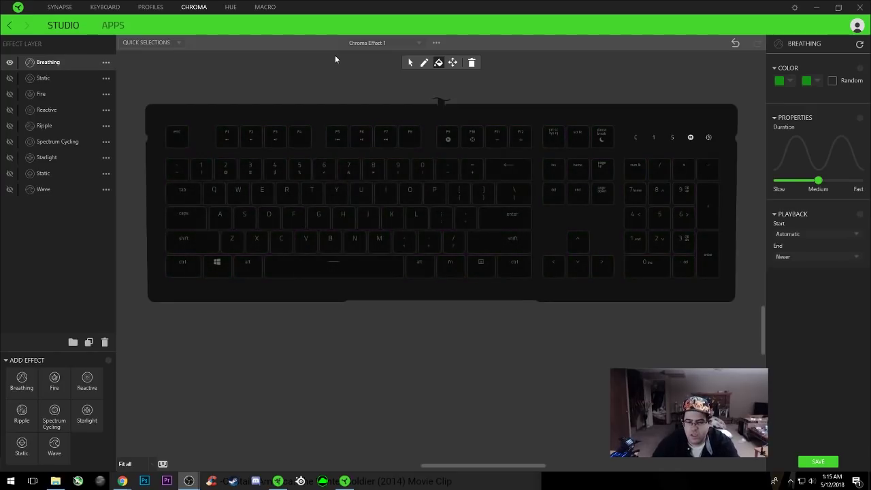
# Step: Preview the keyboard canvas at 400%, 100% and 200% zoom, and set the zoom to Fit all
pyautogui.click(133, 464)
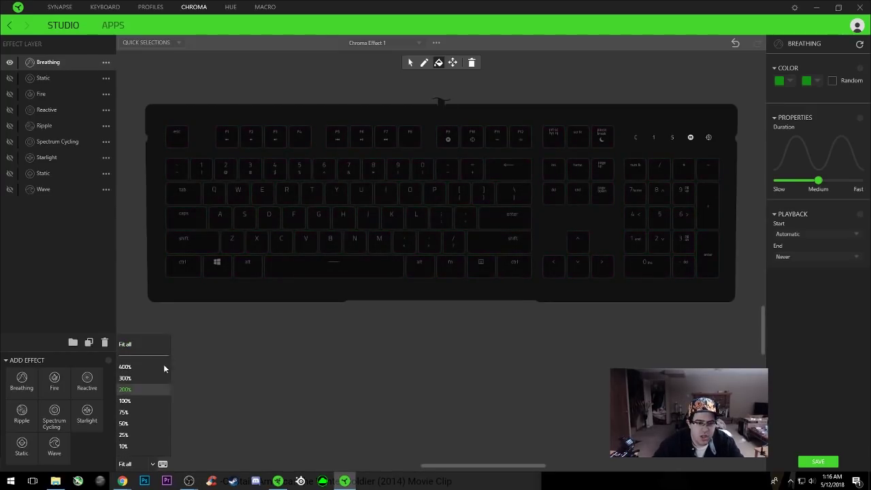
pyautogui.click(155, 366)
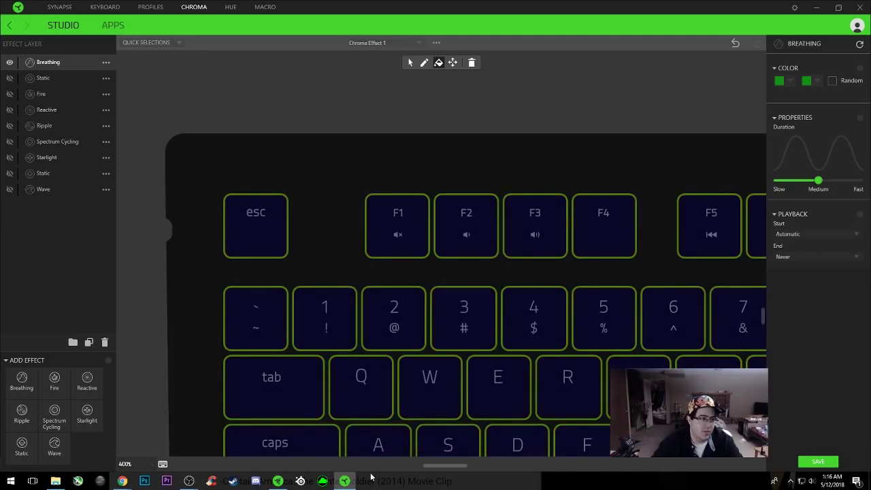
pyautogui.click(147, 465)
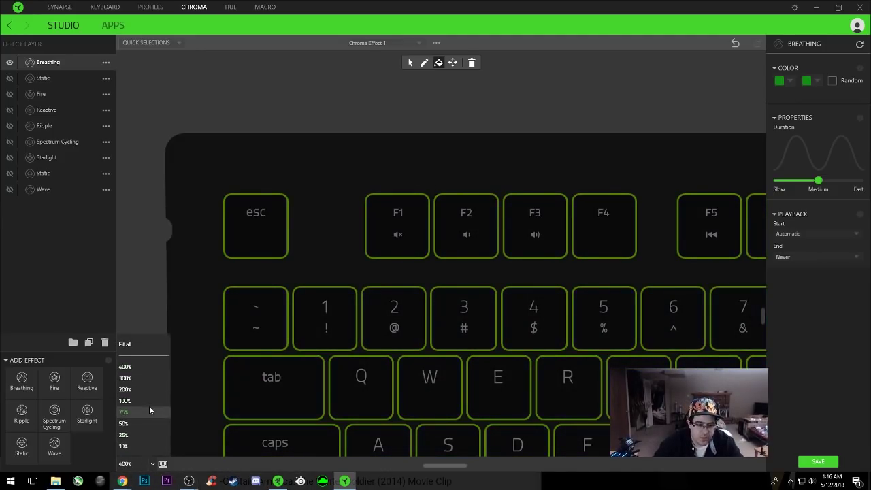
pyautogui.click(147, 405)
pyautogui.click(146, 463)
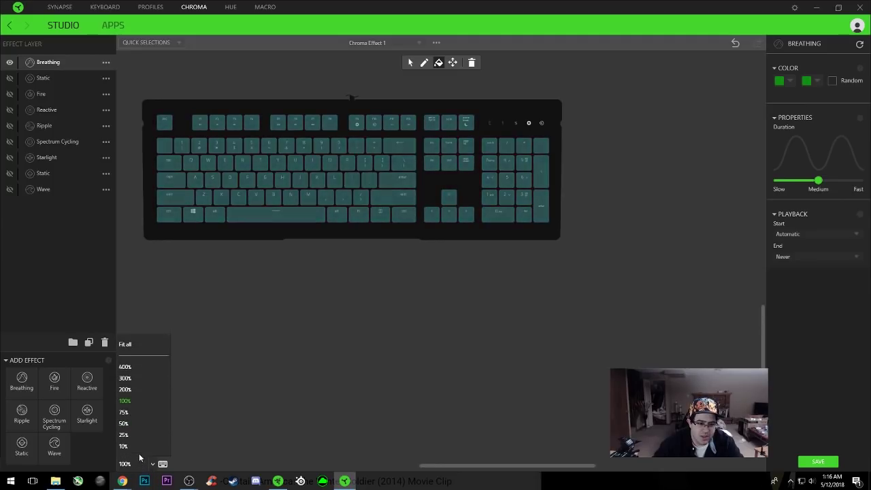
pyautogui.click(137, 390)
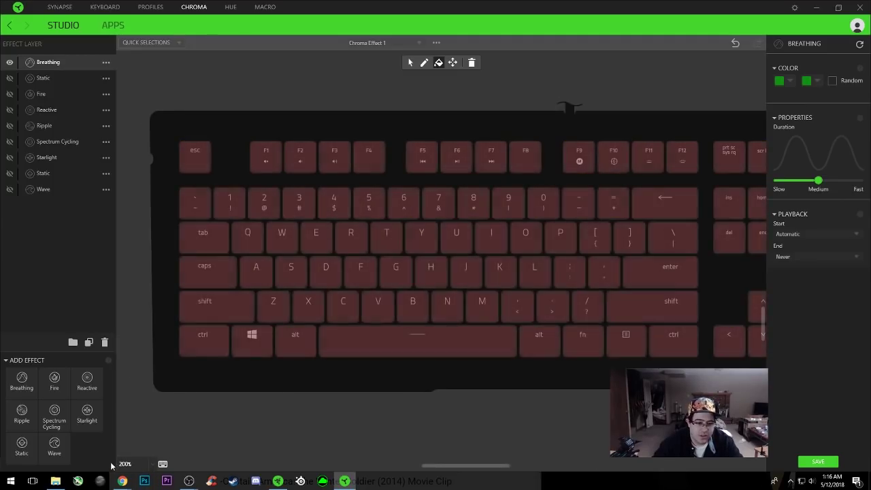
pyautogui.click(140, 463)
pyautogui.click(144, 344)
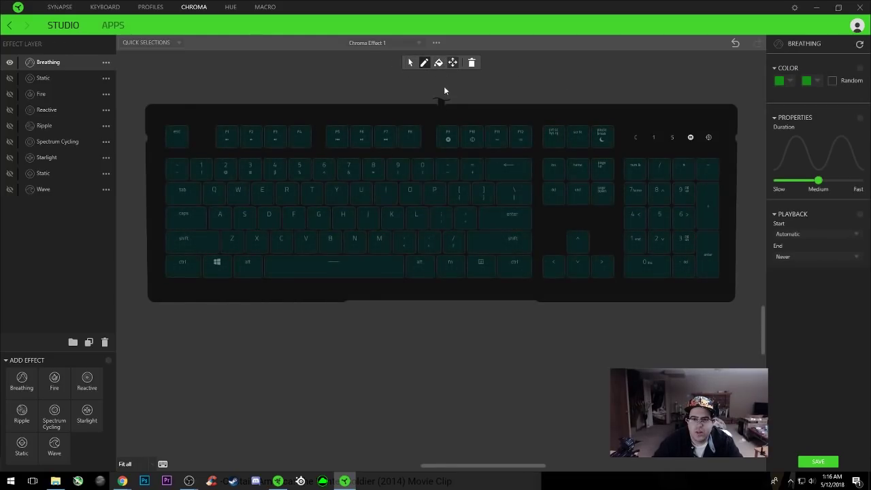
# Step: Move the keyboard lower on the canvas and switch to the selection tool
pyautogui.click(453, 62)
pyautogui.moveTo(428, 127); pyautogui.dragTo(412, 182)
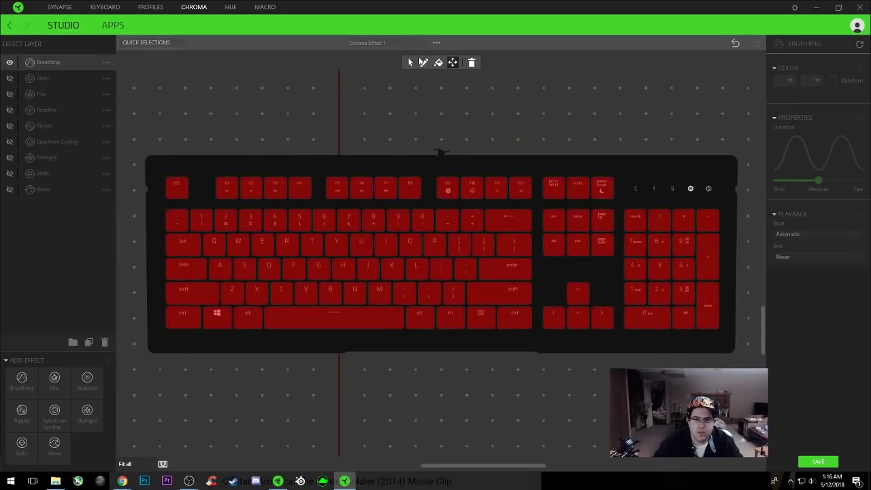
pyautogui.click(411, 63)
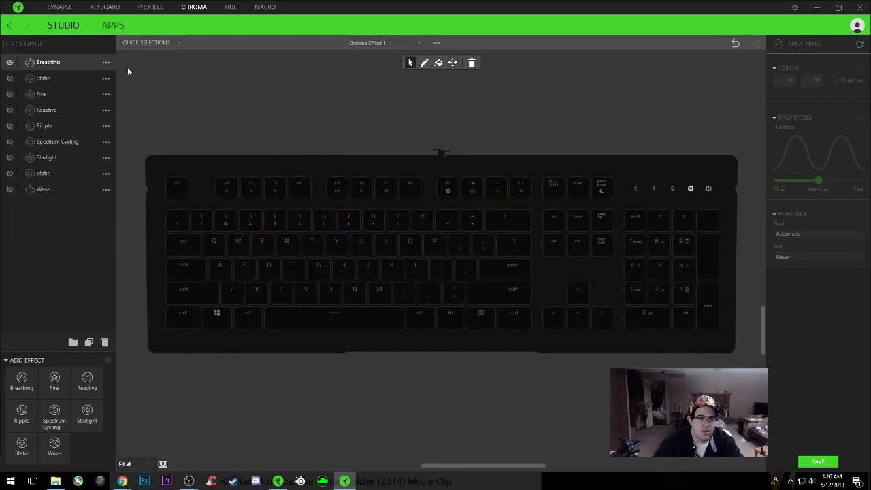
# Step: On the Breathing layer, try a pink second colour (FF1AA9) for the keys from 5–9 down to the space bar, enable Random and save
pyautogui.click(67, 66)
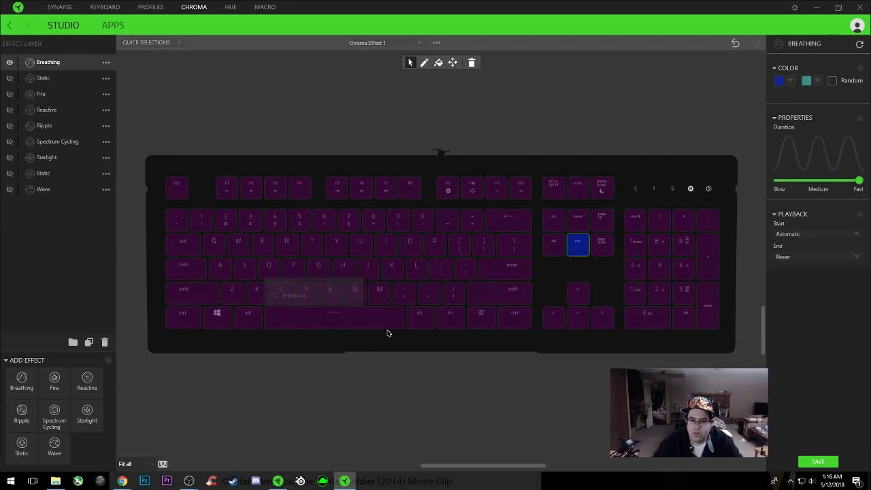
pyautogui.moveTo(371, 236); pyautogui.dragTo(308, 211)
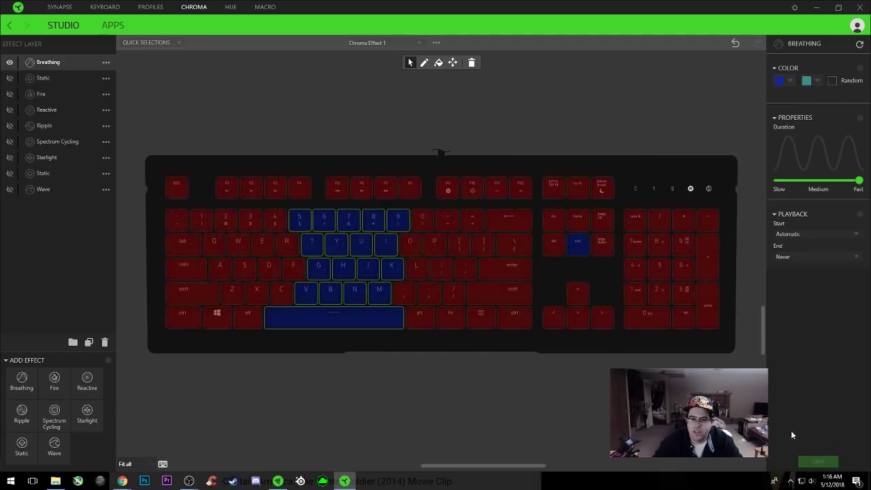
pyautogui.click(806, 81)
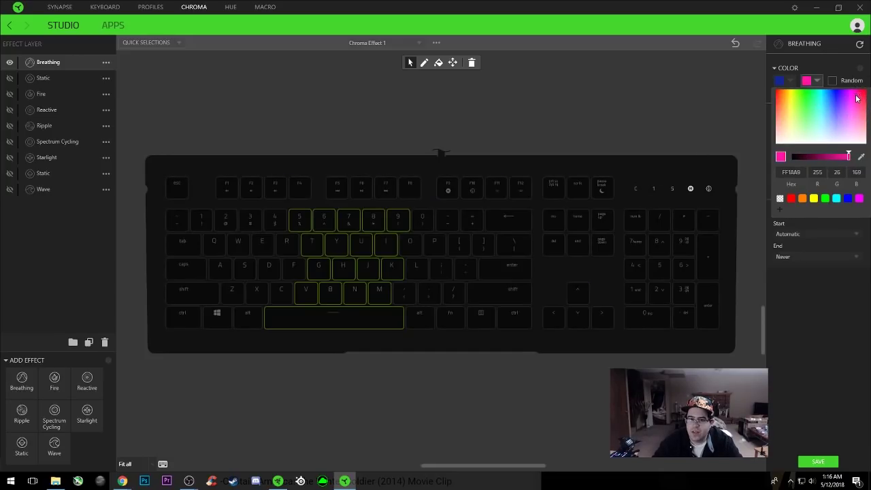
pyautogui.click(833, 81)
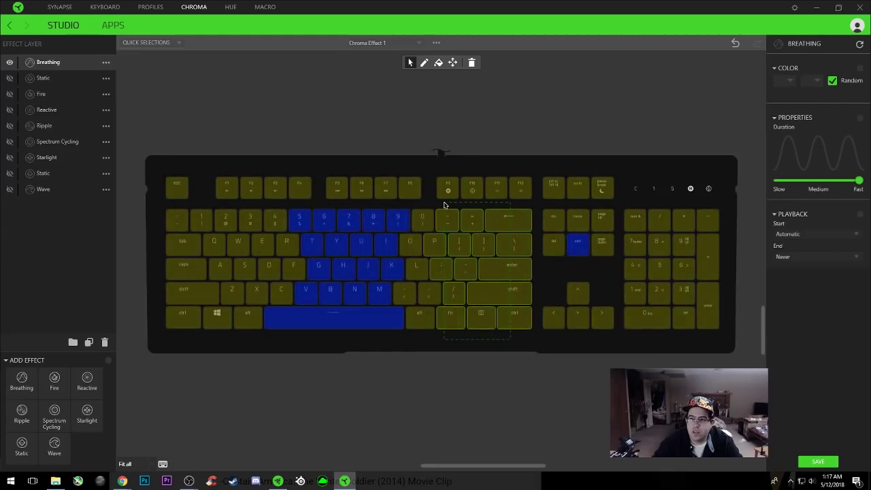
pyautogui.click(828, 463)
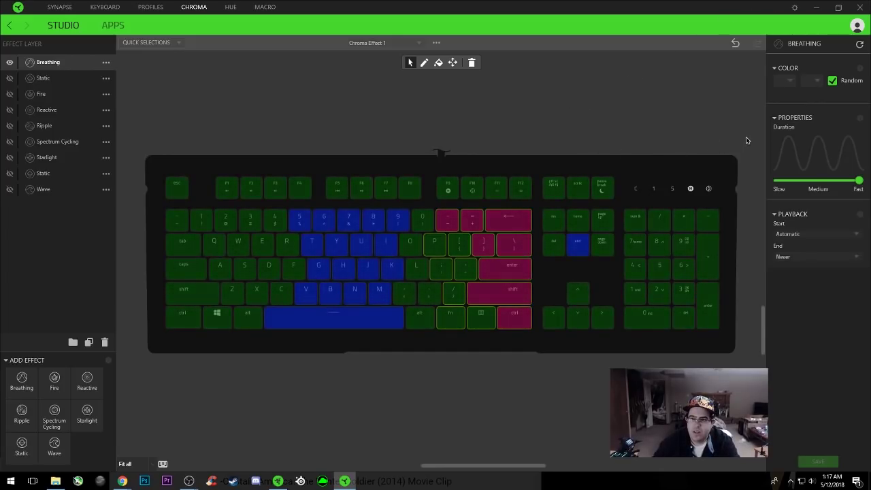
# Step: Fill the whole keyboard with a Breathing effect using purple and yellow (FFEB35), with Random off, and save it
pyautogui.click(436, 64)
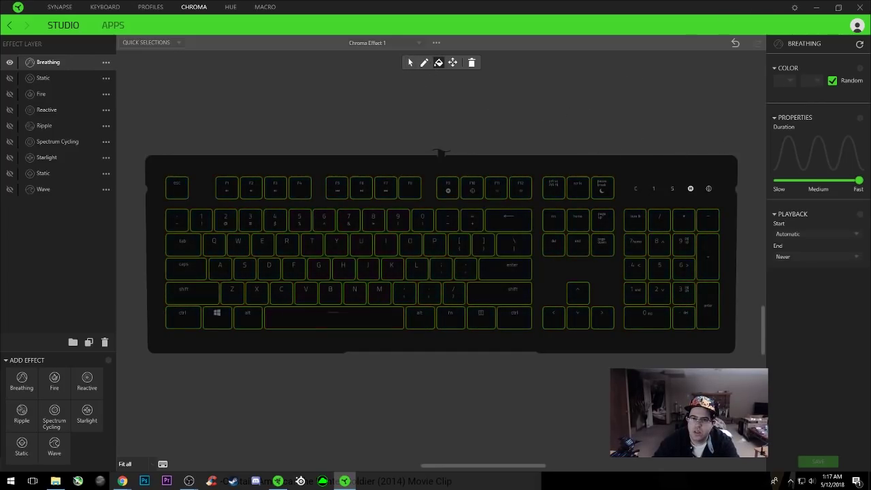
pyautogui.click(833, 81)
pyautogui.click(805, 83)
pyautogui.click(790, 121)
pyautogui.click(851, 106)
pyautogui.click(814, 89)
pyautogui.click(807, 82)
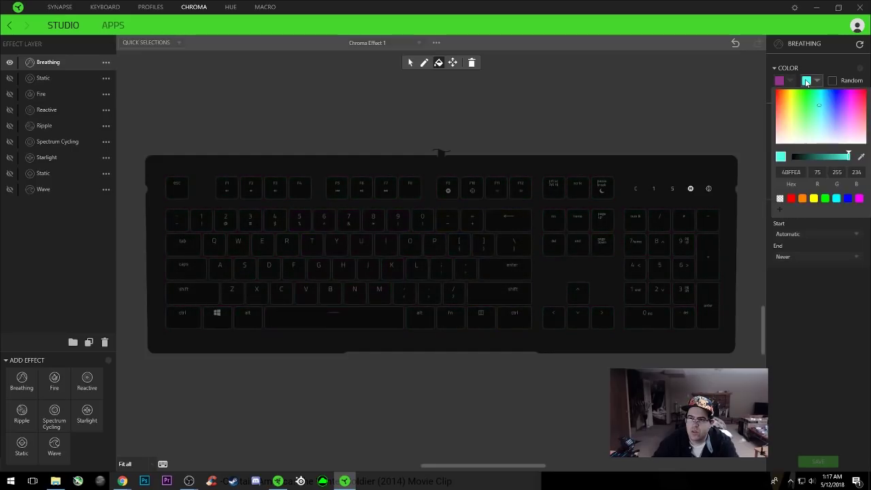
pyautogui.click(793, 105)
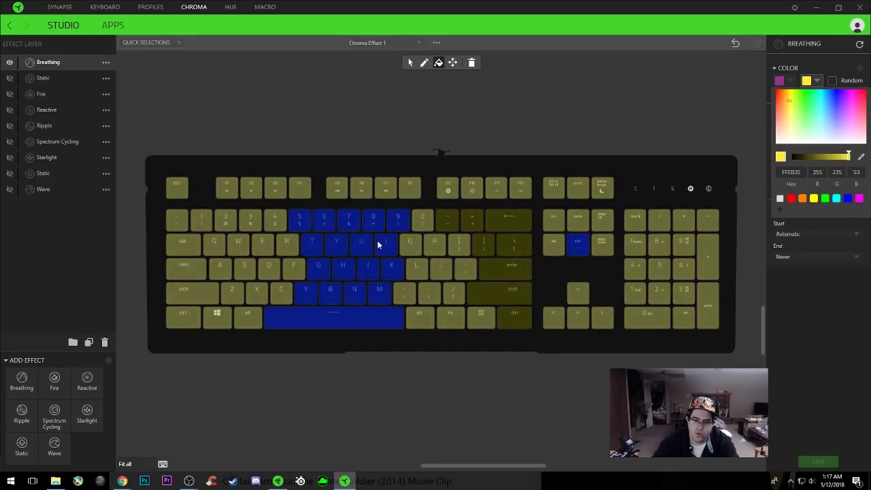
pyautogui.click(379, 240)
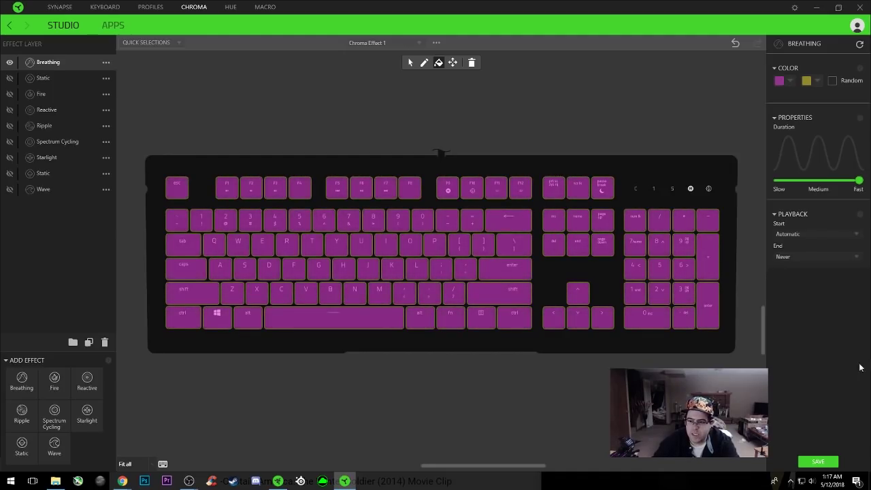
pyautogui.click(818, 461)
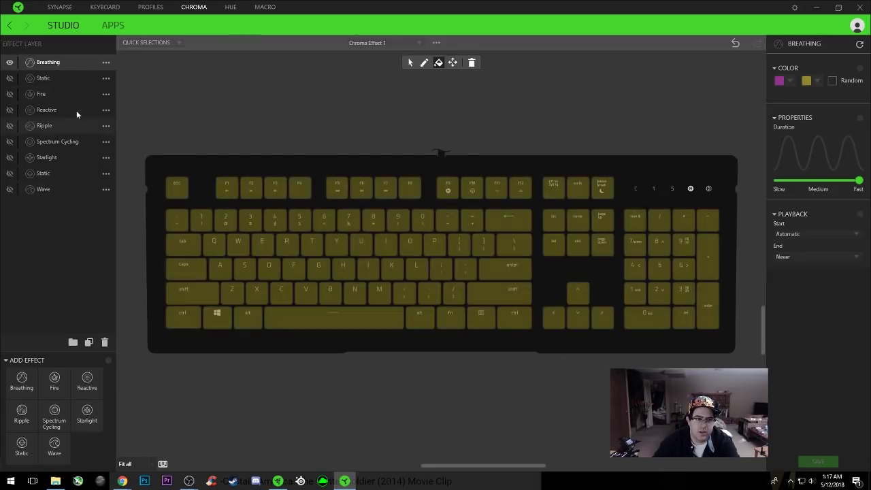
# Step: Add a Fire effect layer below the Wave layer and delete it
pyautogui.moveTo(61, 375); pyautogui.dragTo(49, 280)
pyautogui.click(48, 205)
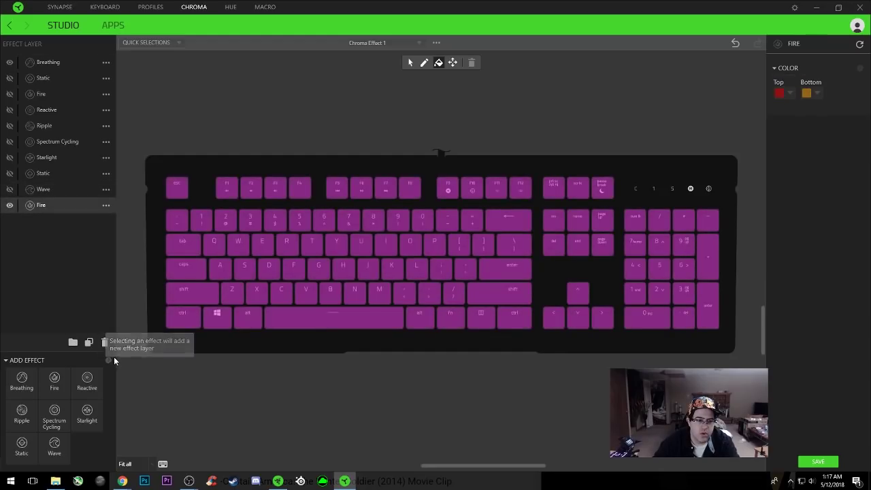
pyautogui.click(104, 341)
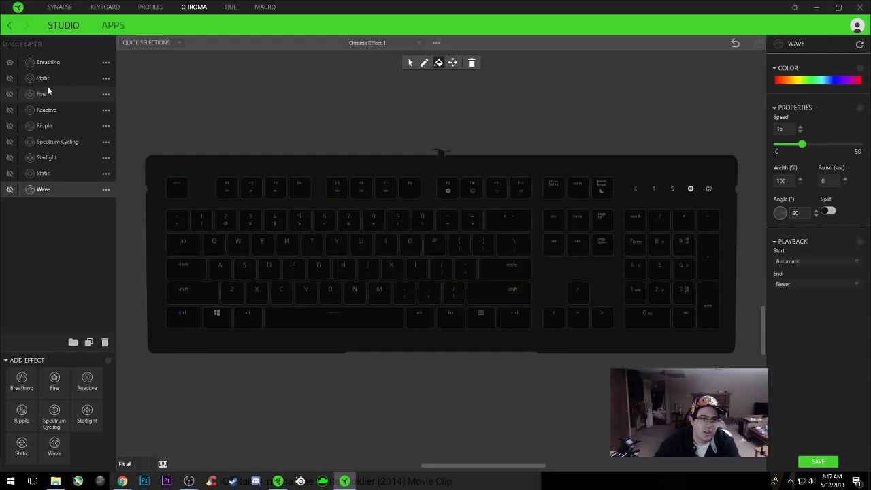
# Step: Hide the Breathing layer and show the Static layer directly below it
pyautogui.click(10, 63)
pyautogui.click(10, 63)
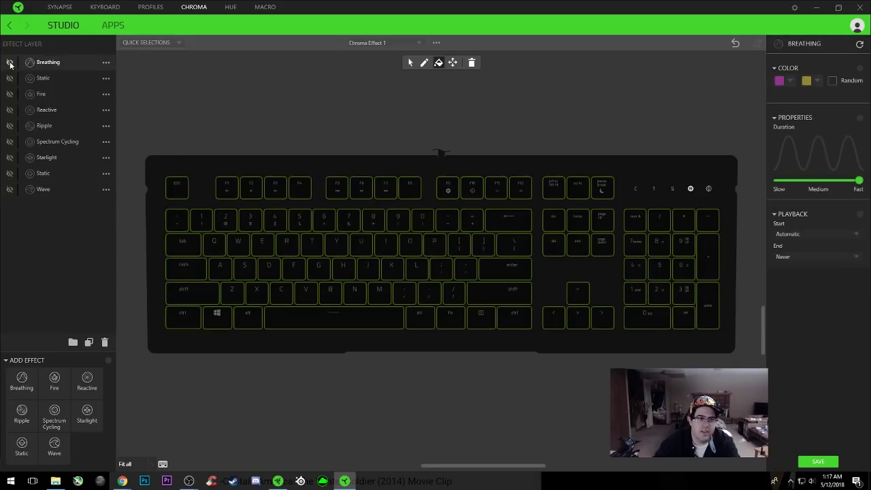
pyautogui.click(42, 78)
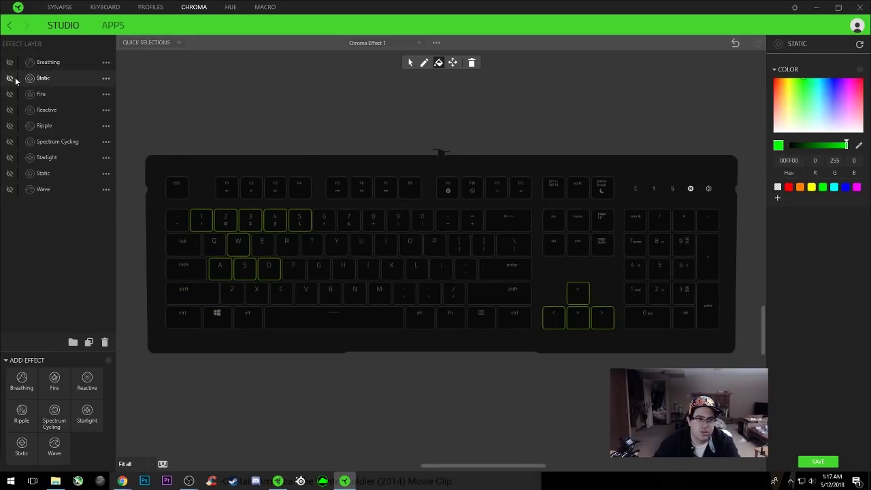
pyautogui.click(10, 78)
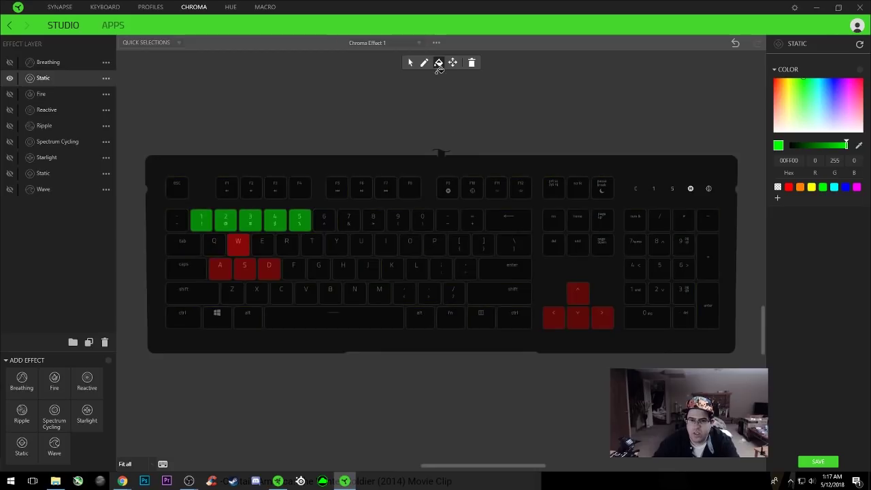
# Step: Colour the Static layer's keys from F5–F10 down to the space bar blue (0000FF) and save
pyautogui.click(411, 63)
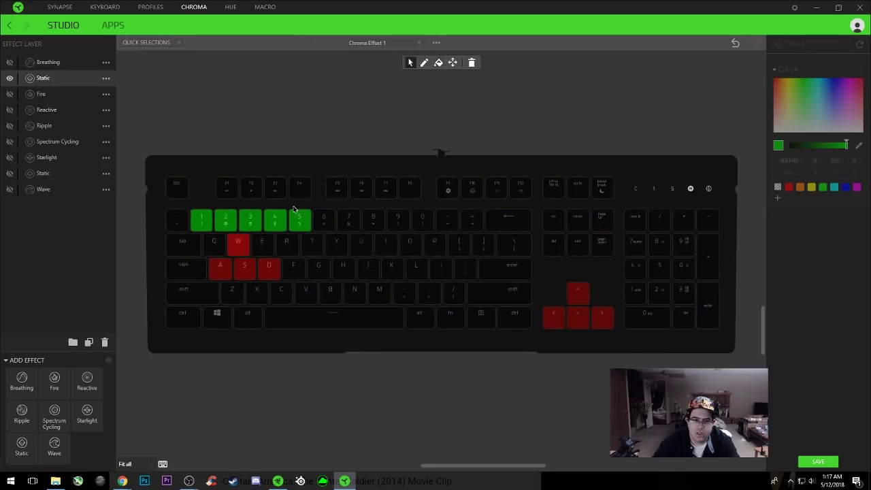
pyautogui.moveTo(480, 347); pyautogui.dragTo(344, 194)
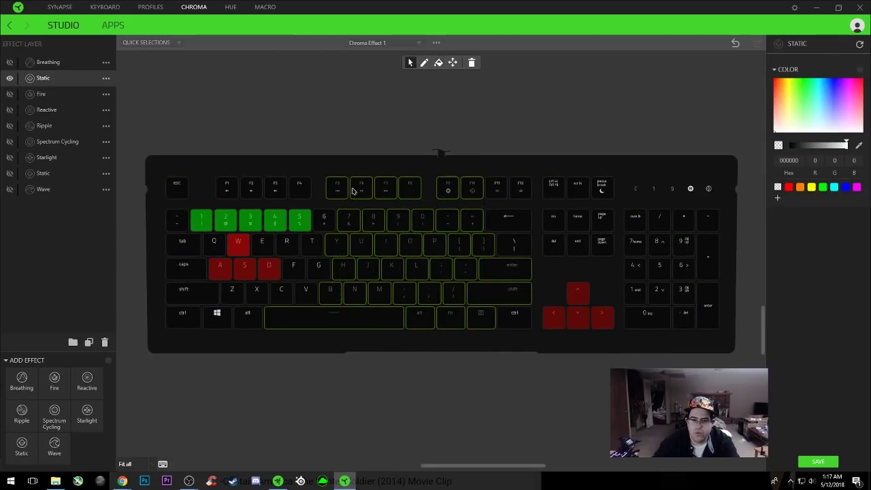
pyautogui.click(845, 187)
pyautogui.click(821, 463)
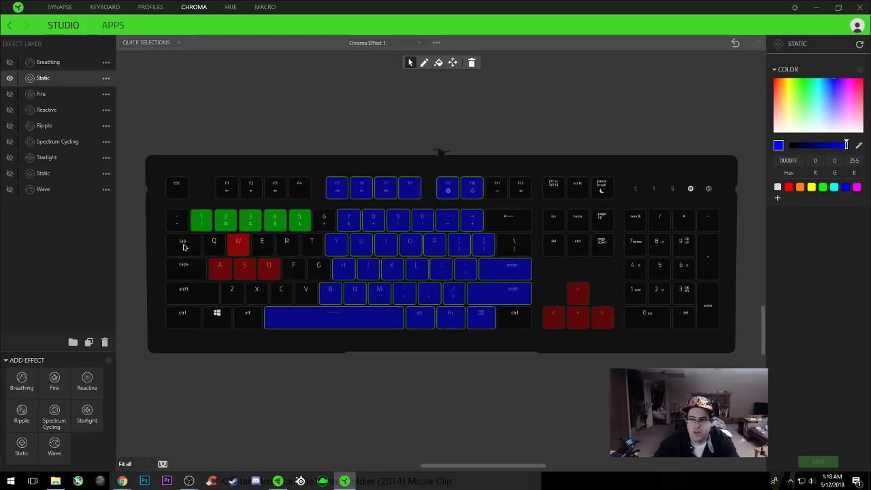
# Step: Show the Fire layer instead of the Static layer, fill the whole keyboard with red top and orange bottom colours, and save
pyautogui.click(10, 79)
pyautogui.click(9, 94)
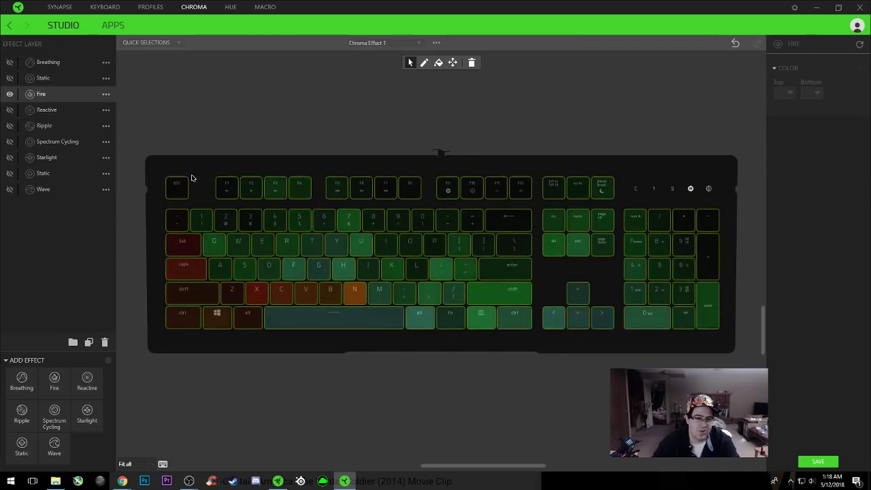
pyautogui.moveTo(184, 179)
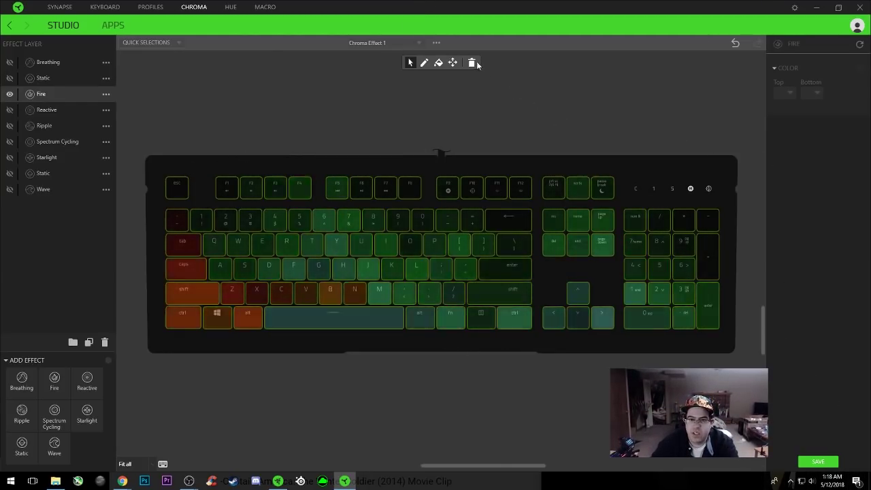
pyautogui.click(438, 63)
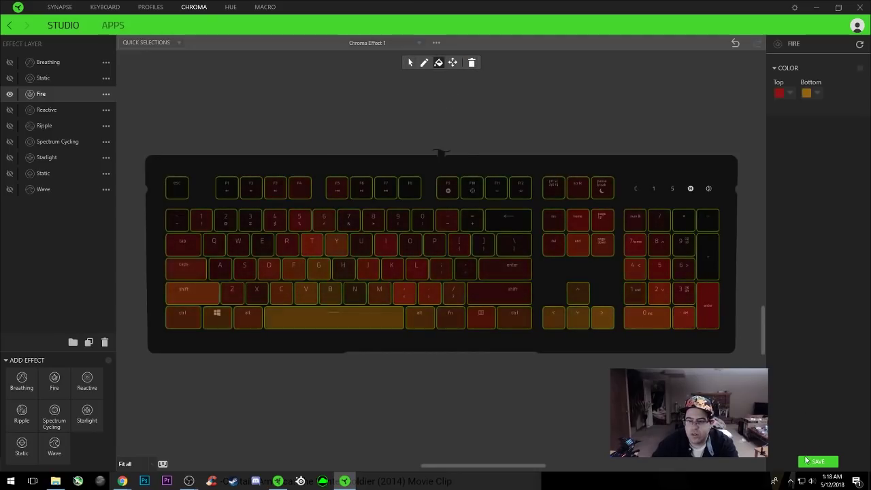
pyautogui.click(810, 463)
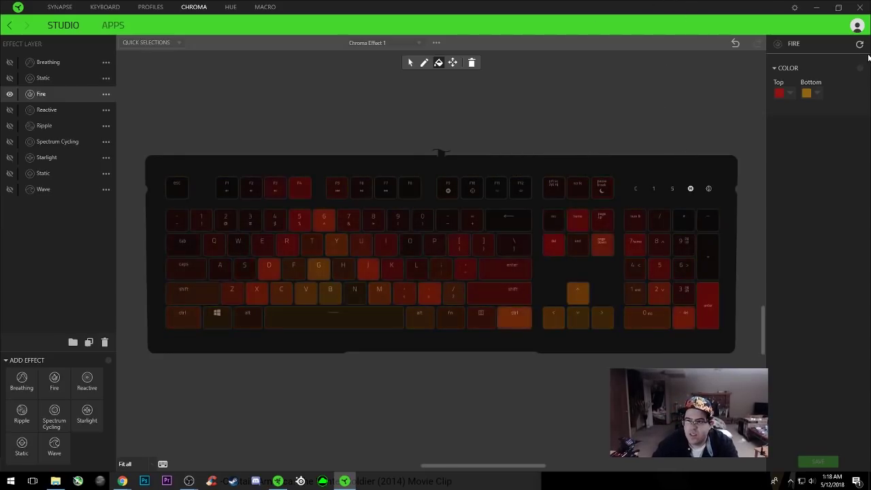
# Step: Set the Fire colours of the main block's upper four rows, Esc to Caps Lock, to 1E33FF for top and 2DFF22 for bottom
pyautogui.click(410, 62)
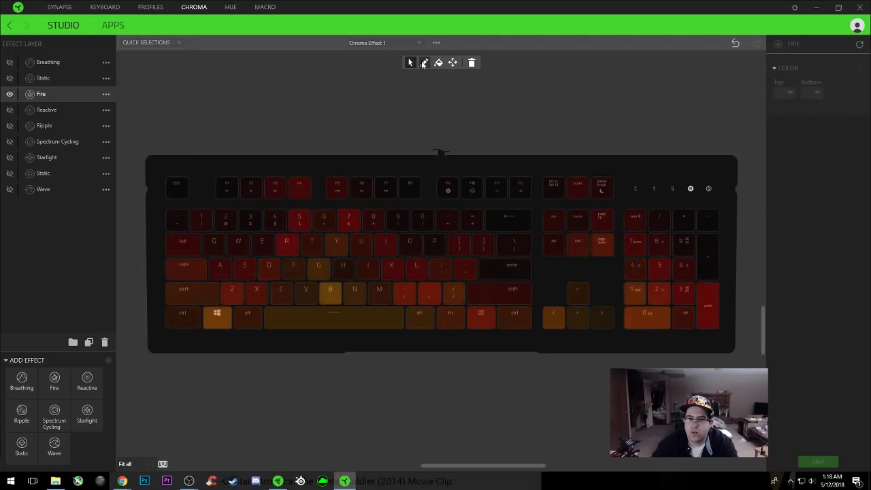
pyautogui.moveTo(542, 261); pyautogui.dragTo(423, 227)
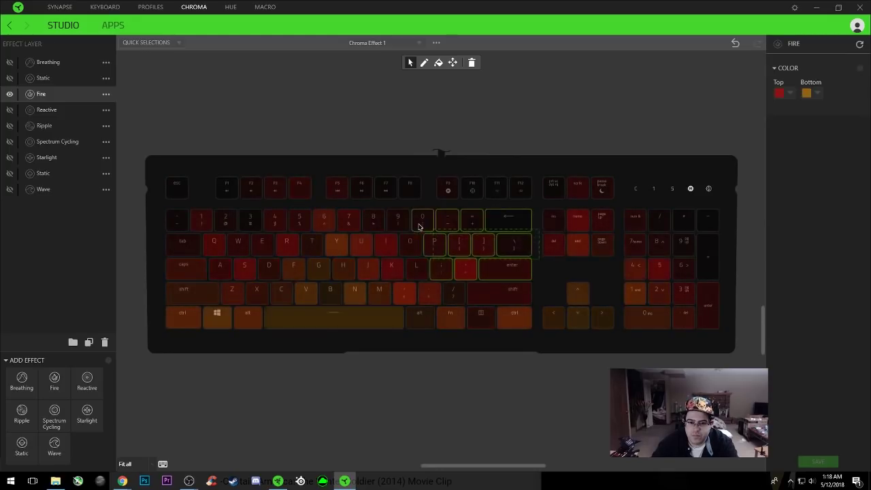
pyautogui.moveTo(175, 197); pyautogui.dragTo(533, 326)
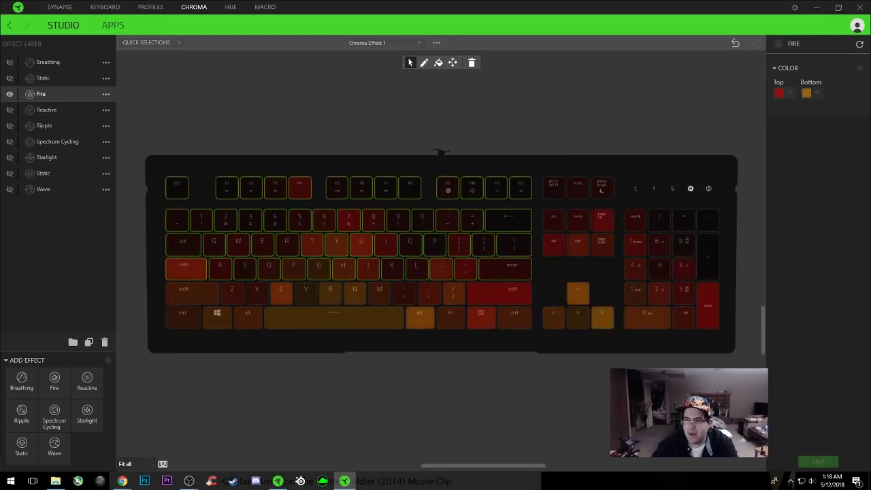
pyautogui.click(790, 93)
pyautogui.click(833, 108)
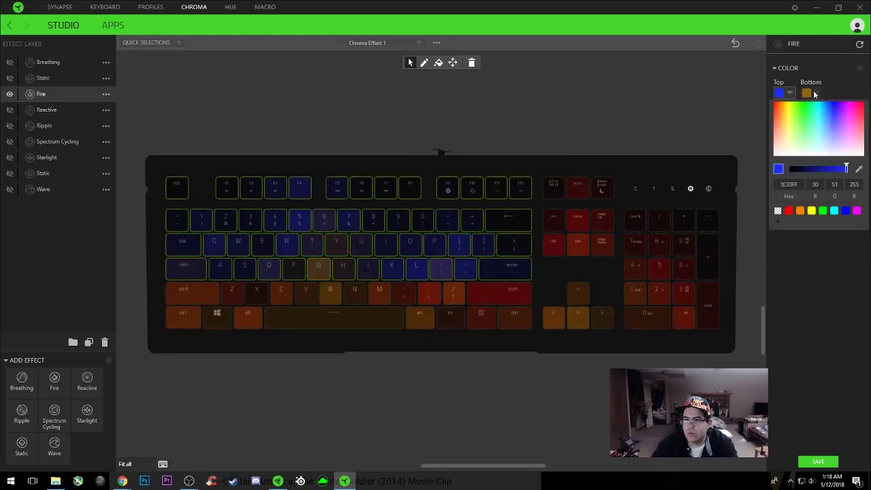
pyautogui.click(810, 94)
pyautogui.click(806, 112)
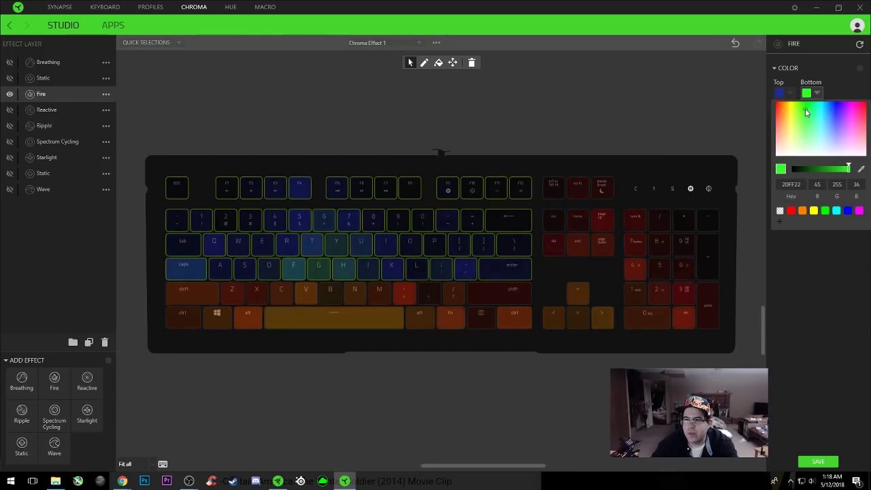
# Step: Hide the Fire layer and show the Reactive layer in its place
pyautogui.click(809, 289)
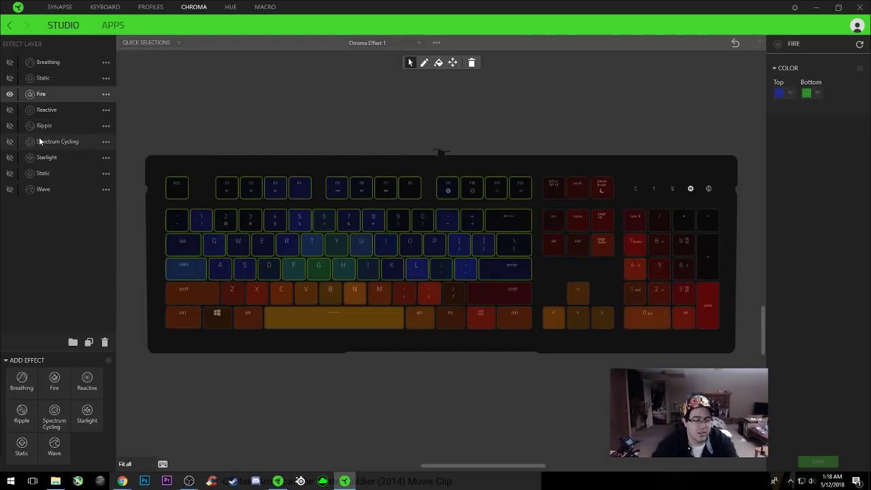
pyautogui.click(10, 110)
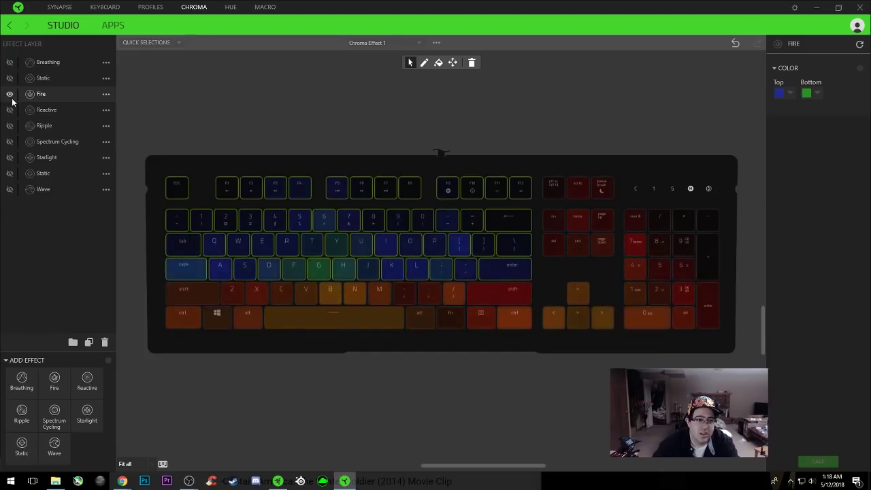
pyautogui.click(9, 94)
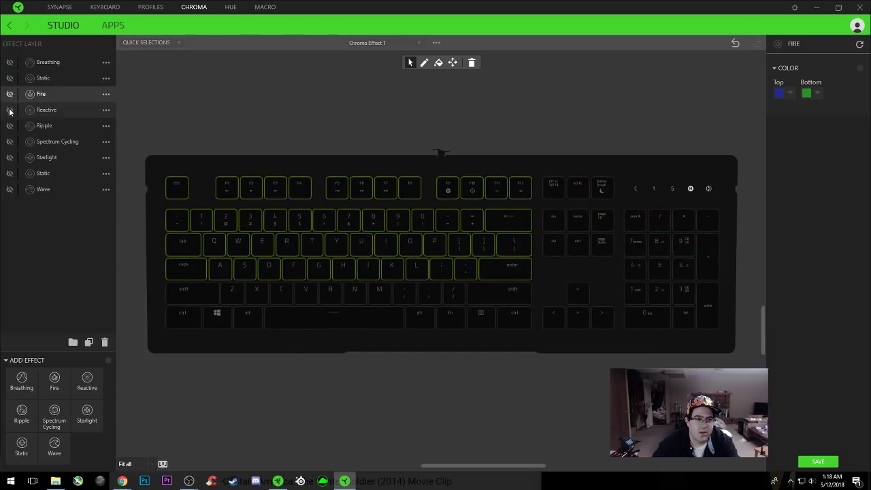
pyautogui.click(9, 111)
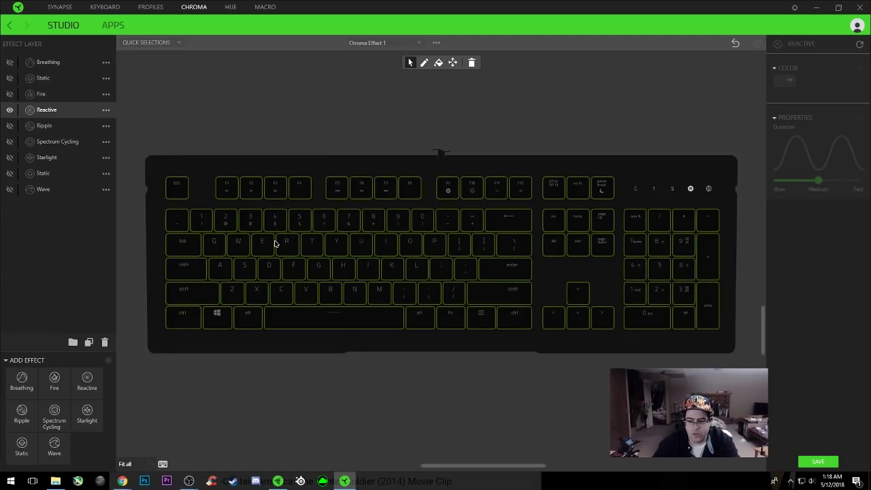
# Step: Try the Reactive effect on the B and N keys and save the lighting
pyautogui.press('b')
pyautogui.press('n')
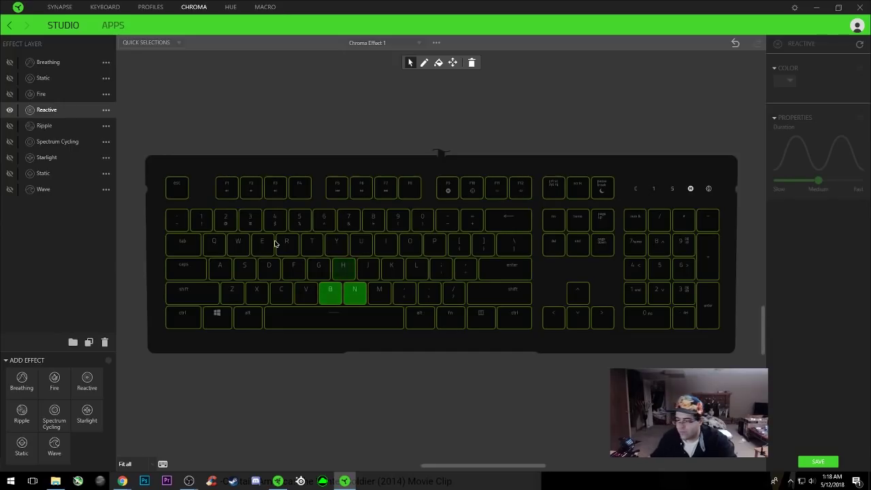
pyautogui.click(821, 461)
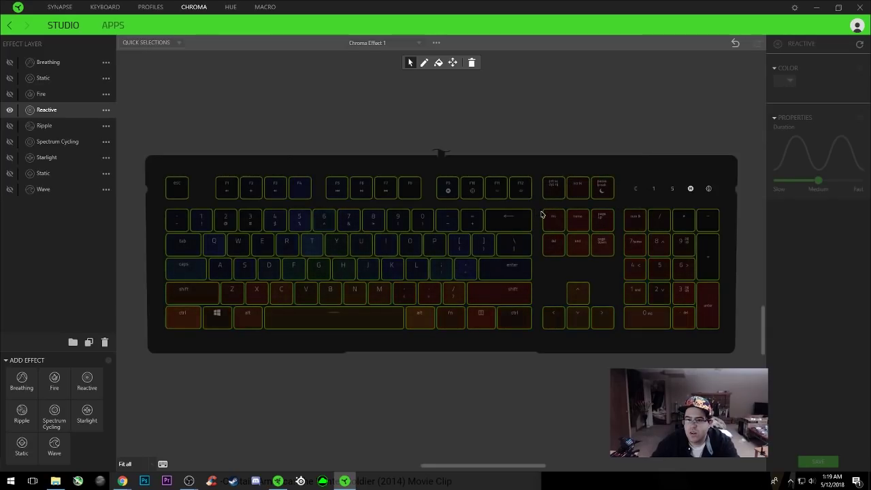
pyautogui.click(532, 219)
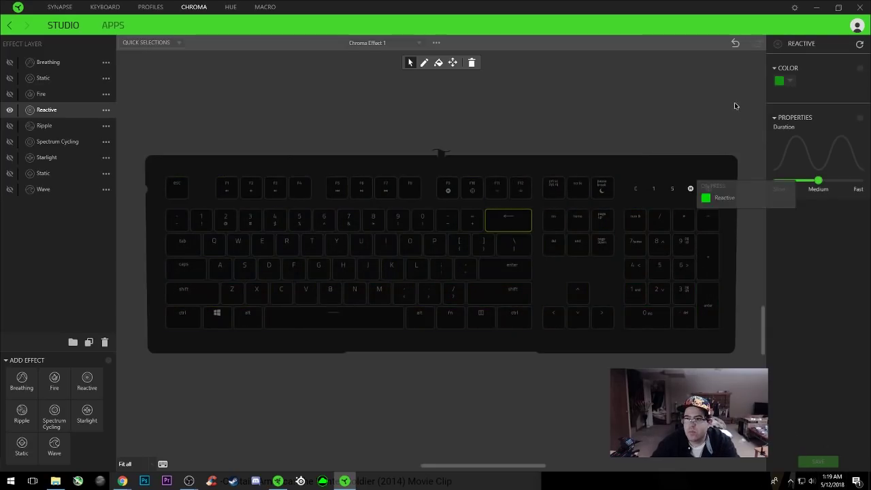
pyautogui.moveTo(735, 353); pyautogui.dragTo(135, 112)
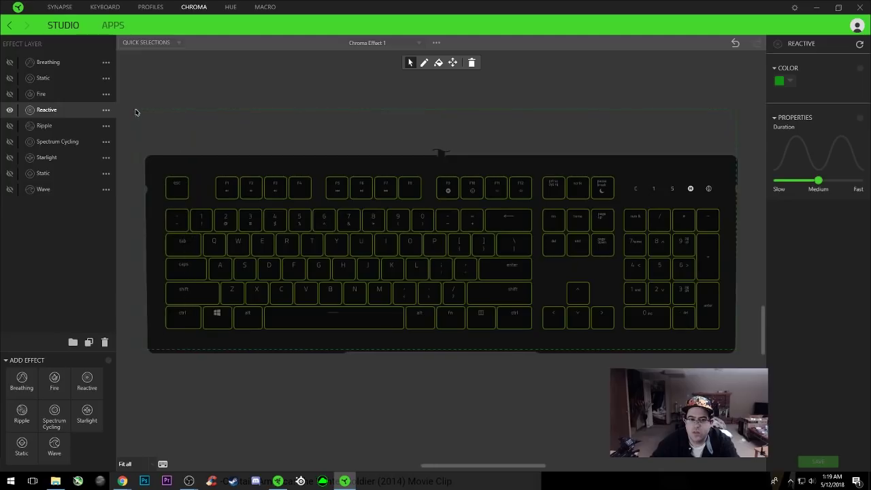
pyautogui.click(620, 237)
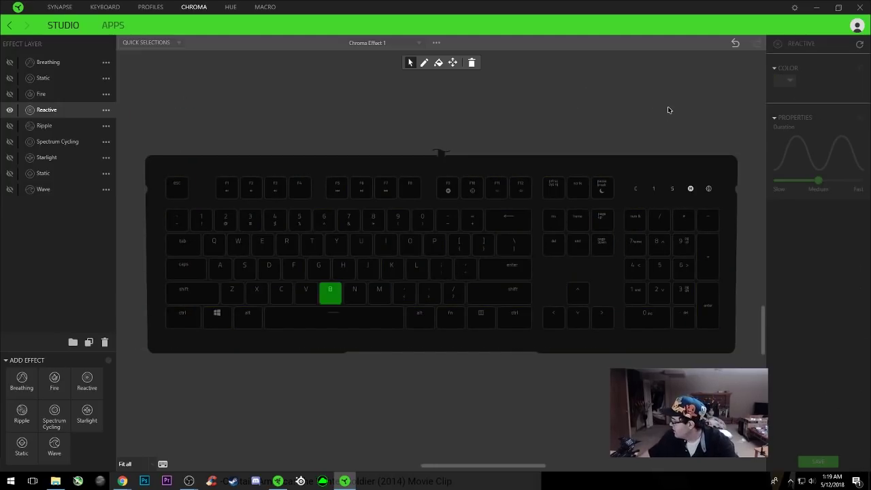
# Step: Test the Reactive effect by striking assorted letter keys, the comma and the space bar on the keyboard
pyautogui.press('d')
pyautogui.press('s')
pyautogui.press('v')
pyautogui.press('g')
pyautogui.press('h')
pyautogui.press('r')
pyautogui.press('s')
pyautogui.press('v')
pyautogui.press('h')
pyautogui.press('j')
pyautogui.press('u')
pyautogui.press(',')
pyautogui.press('y')
pyautogui.press('j')
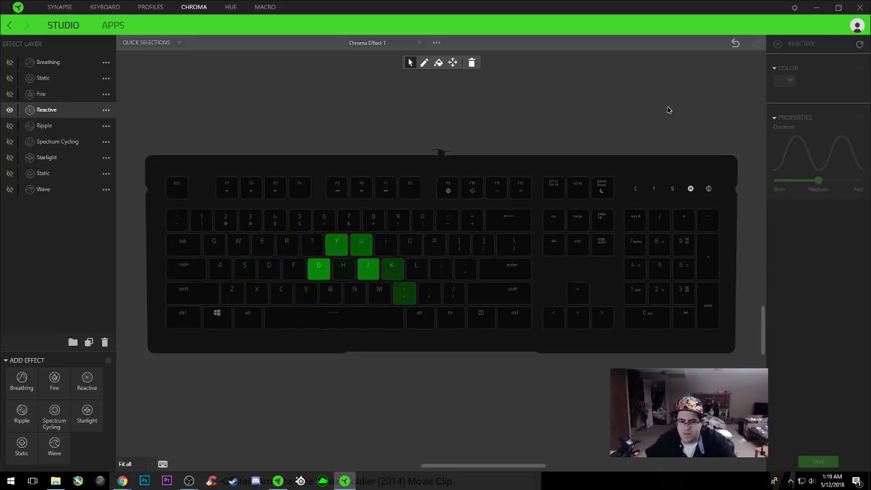
pyautogui.press('space')
pyautogui.press('g')
pyautogui.press('h')
pyautogui.press('v')
pyautogui.press('space')
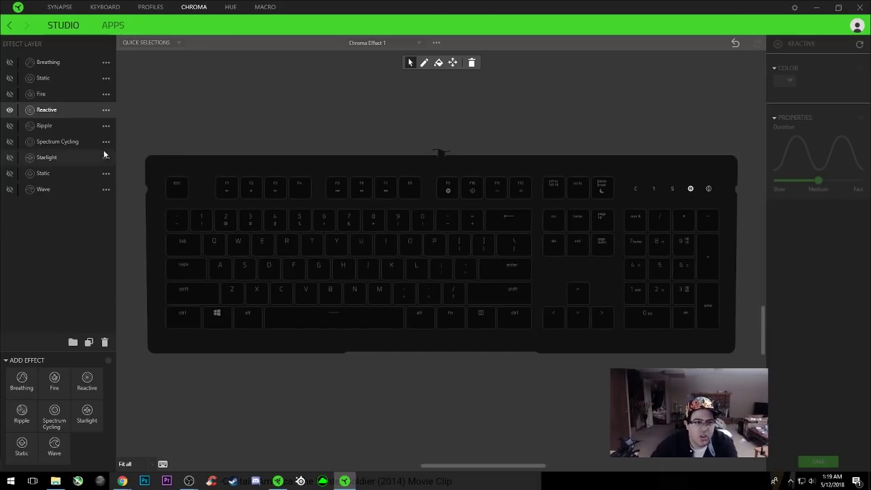
# Step: Move the Reactive layer above the Fire layer and show the Ripple layer in its place
pyautogui.moveTo(30, 112); pyautogui.dragTo(34, 86)
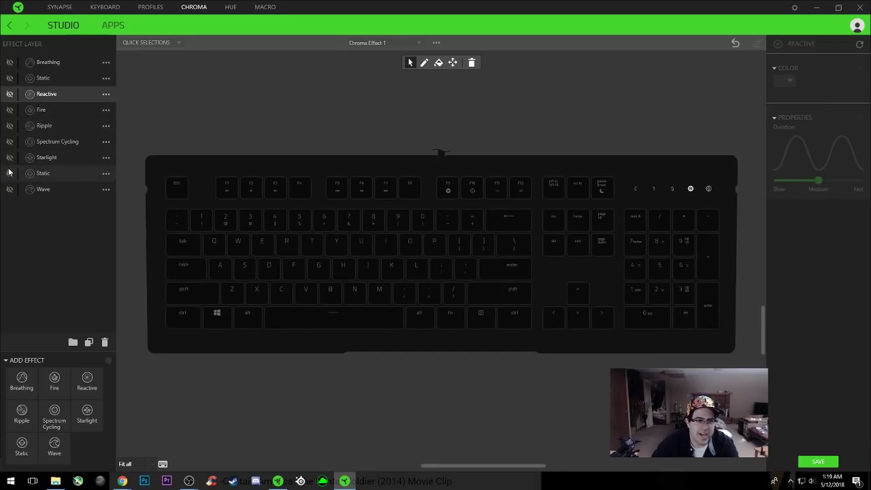
pyautogui.click(10, 126)
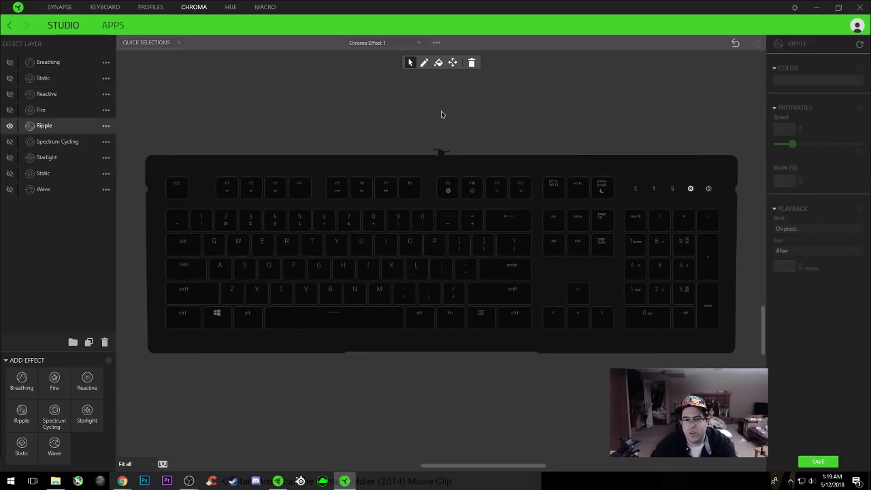
# Step: Use the fill tool to set the Ripple speed to 13 for the whole keyboard, and save
pyautogui.click(439, 63)
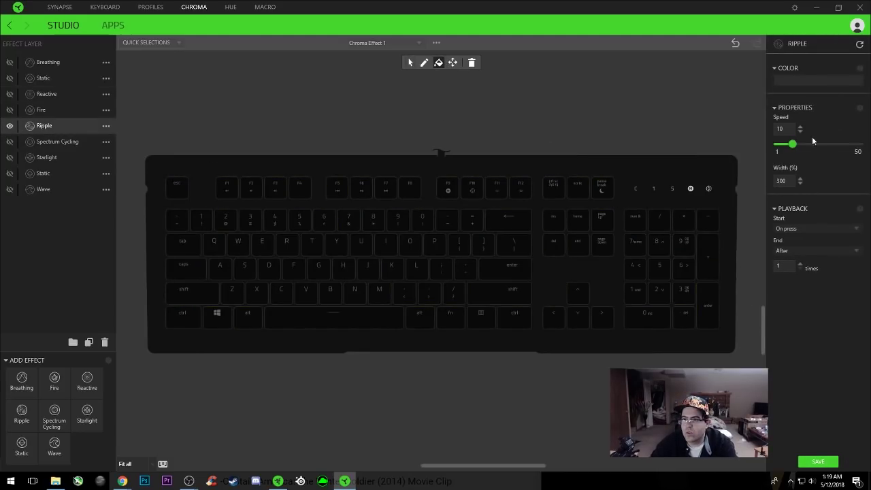
pyautogui.moveTo(807, 147); pyautogui.dragTo(798, 145)
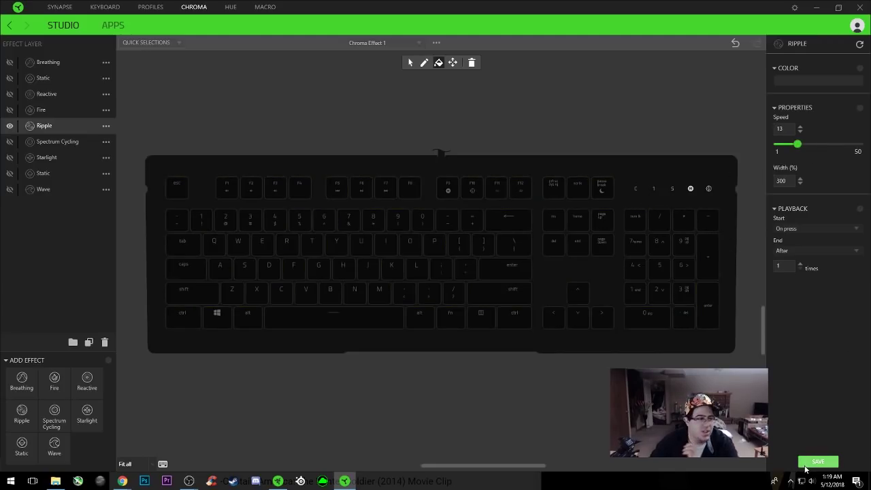
pyautogui.click(810, 463)
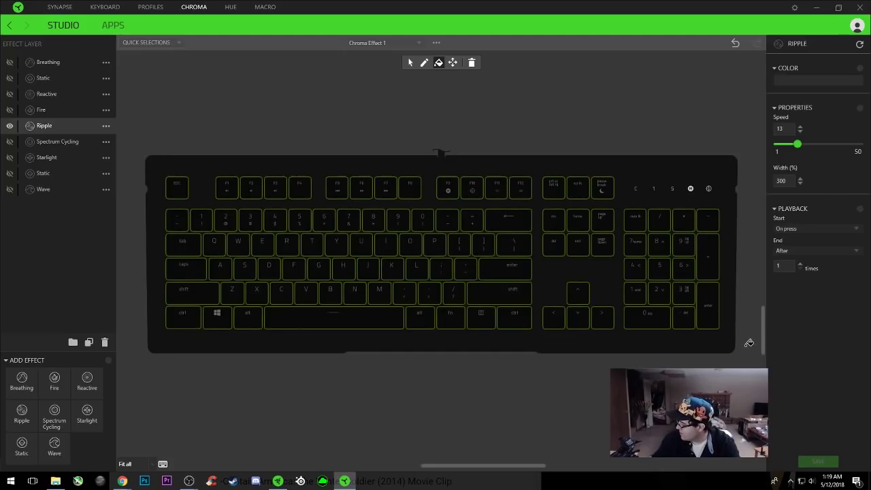
# Step: Test the Ripple effect by striking B, G, C and the space bar
pyautogui.press('b')
pyautogui.press('g')
pyautogui.press('space')
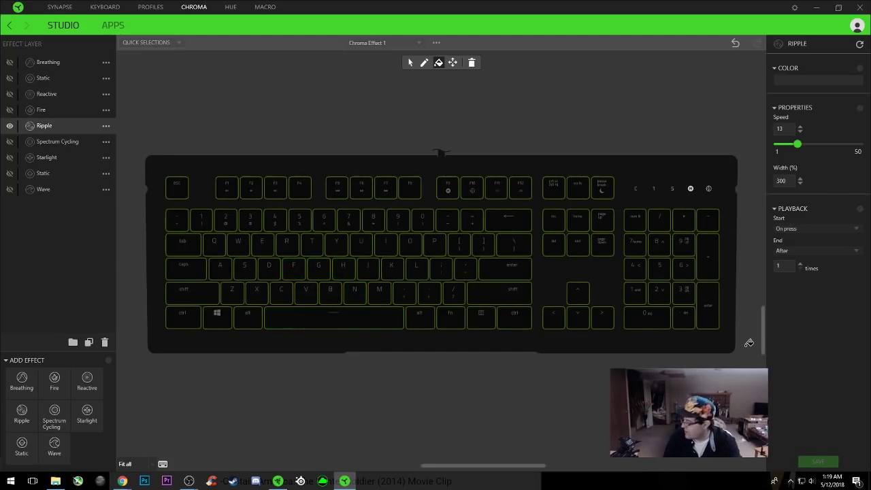
pyautogui.press('c')
pyautogui.press('c')
pyautogui.press('space')
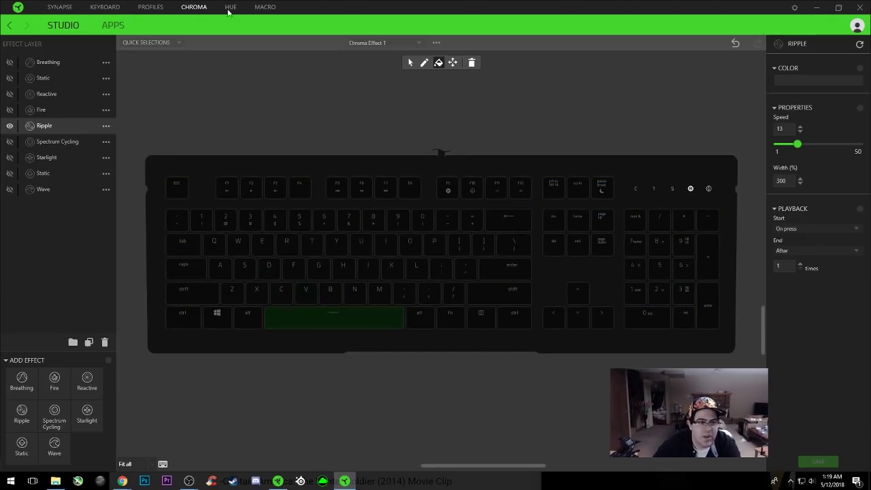
pyautogui.press('5')
# Step: Fill the keyboard with a speed 29 Ripple in a multicolour gradient starting at 0695FF, and save
pyautogui.click(832, 144)
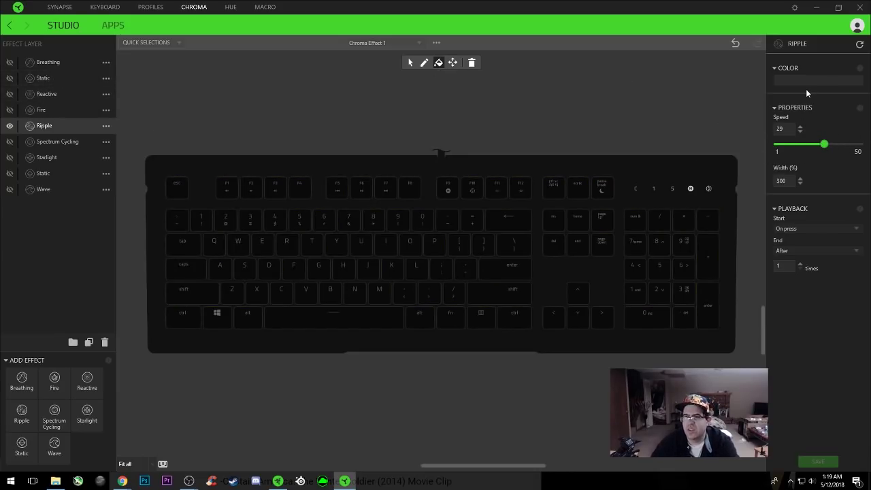
pyautogui.click(809, 81)
pyautogui.click(818, 131)
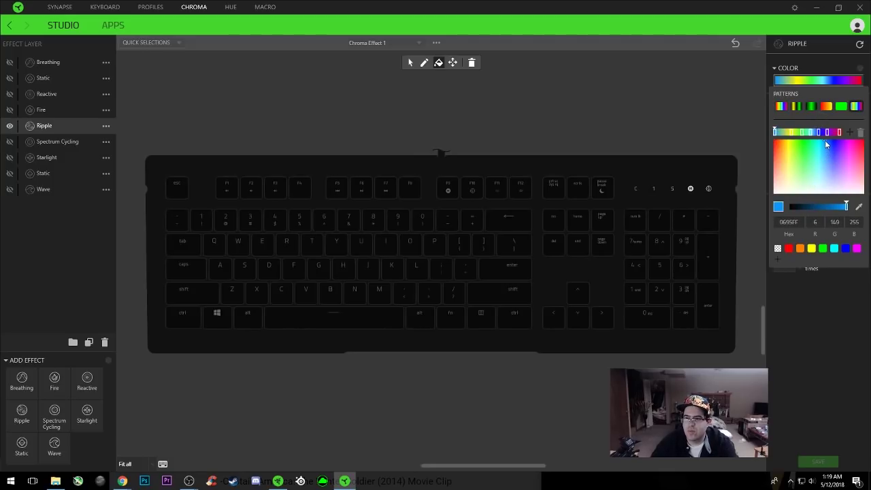
pyautogui.click(481, 201)
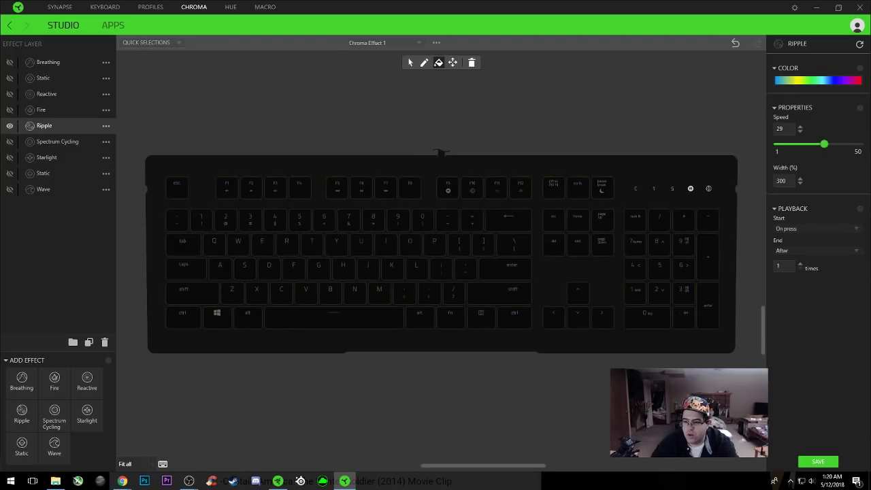
pyautogui.click(819, 462)
# Step: Test the multicolour Ripple with the space bar, numpad 0 and C keys
pyautogui.press('space')
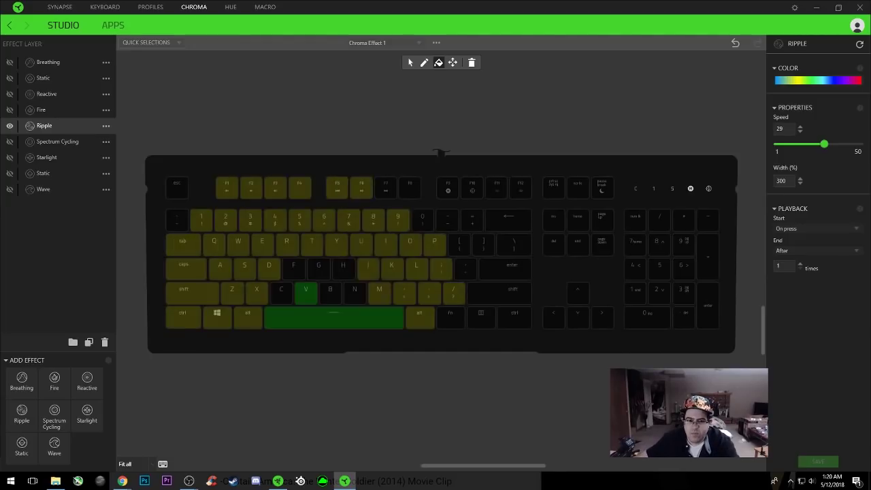
pyautogui.press('space')
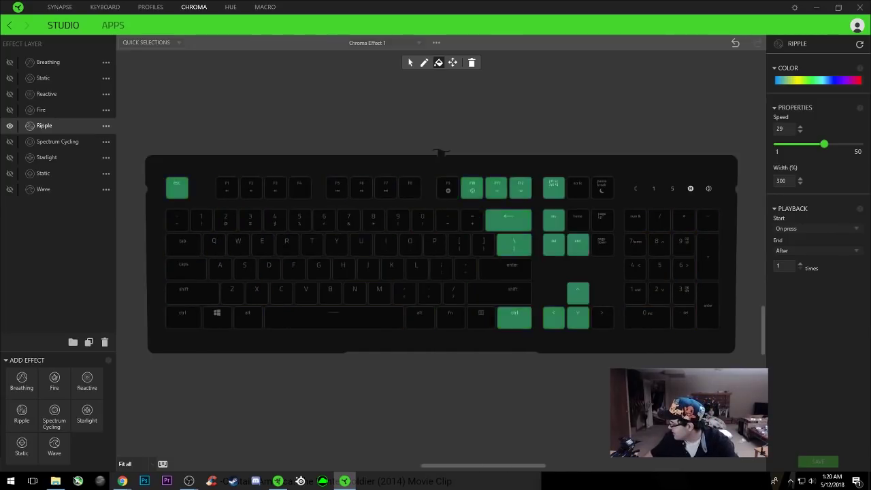
pyautogui.press('space')
pyautogui.press('KP_0')
pyautogui.press('space')
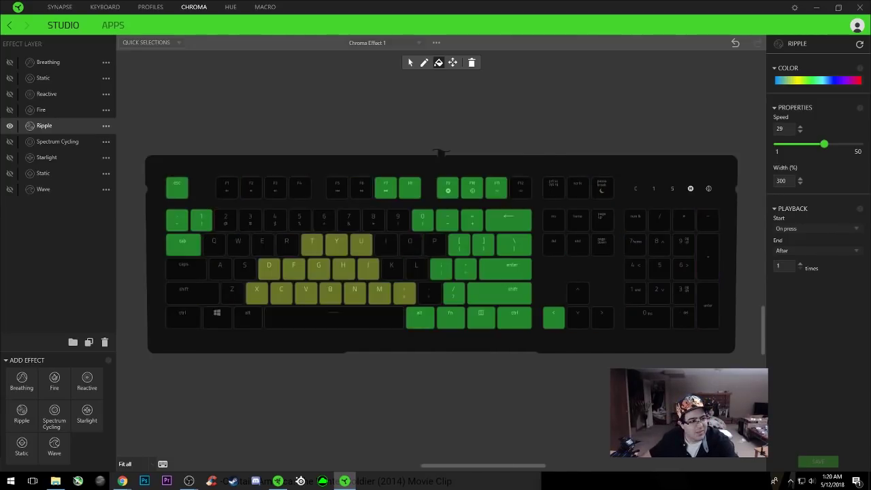
pyautogui.press('c')
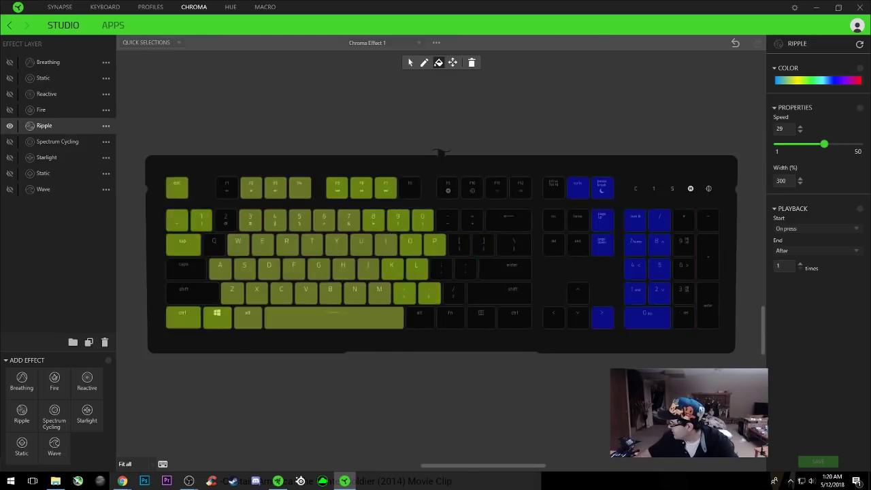
# Step: Lower the Ripple speed to 1 for the whole keyboard and save
pyautogui.click(488, 307)
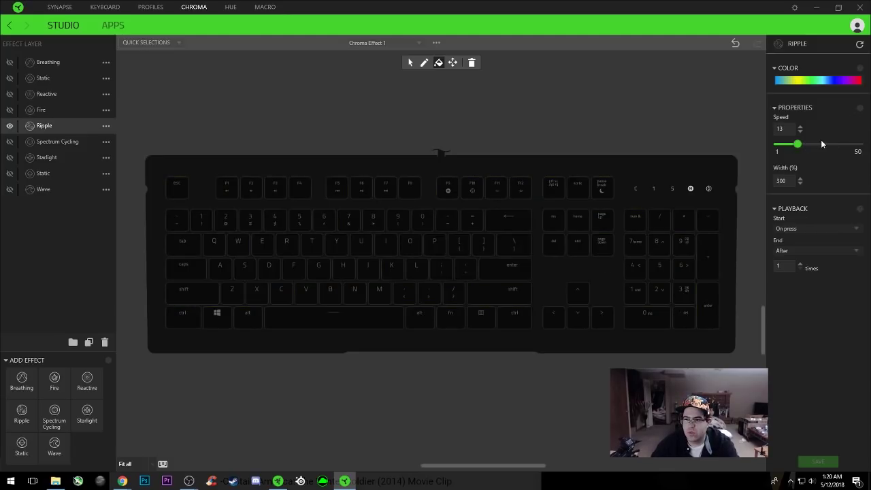
pyautogui.click(777, 144)
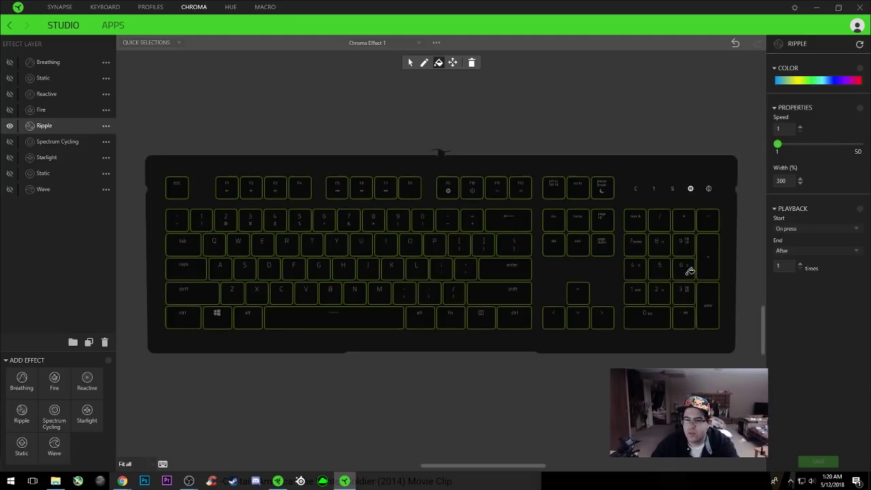
pyautogui.click(832, 462)
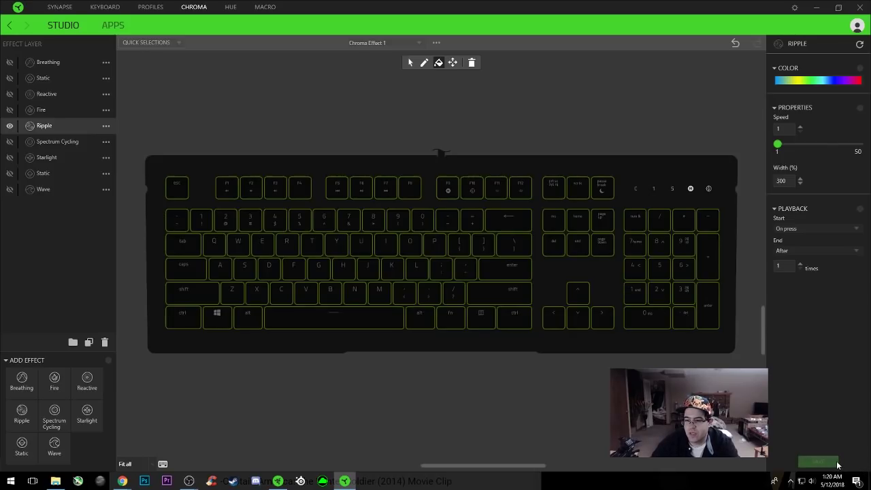
# Step: Test the slowest Ripple speed with the X, C, W and A keys
pyautogui.press('x')
pyautogui.press('c')
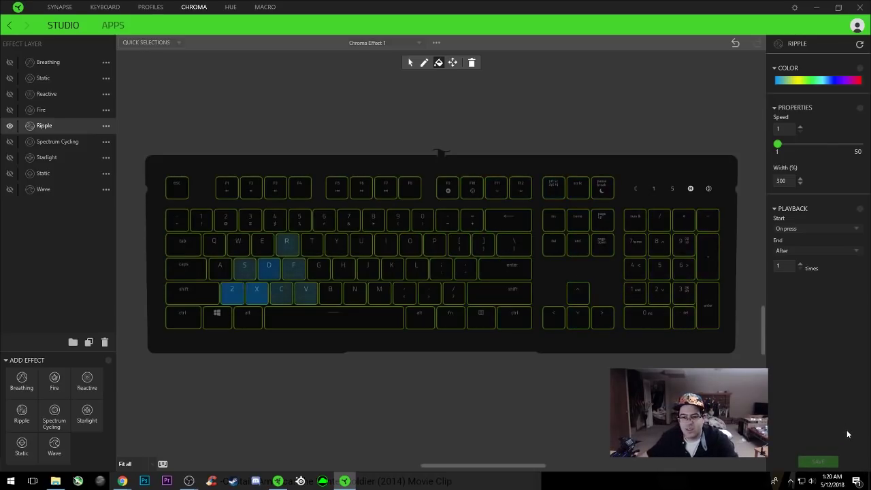
pyautogui.press('w')
pyautogui.press('a')
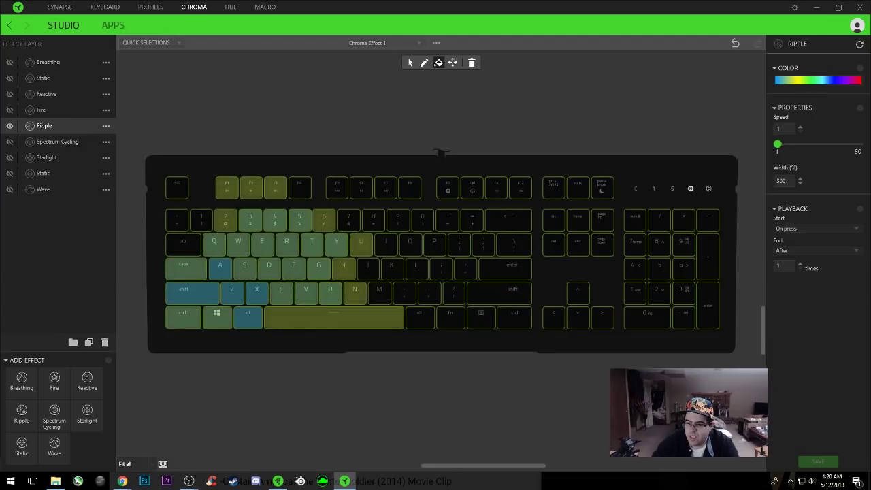
# Step: Set the Ripple gradient's first colour to FF3B7A for the selected block of keys from F3 to Enter, and save
pyautogui.click(410, 62)
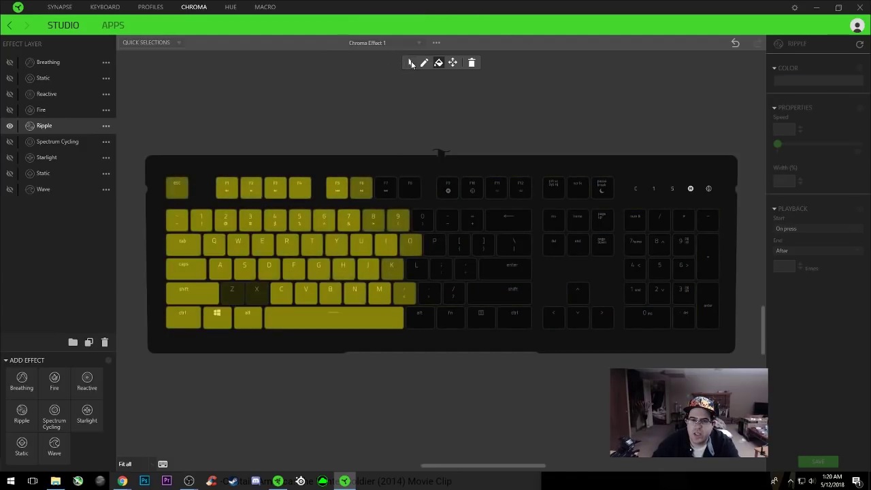
pyautogui.click(282, 200)
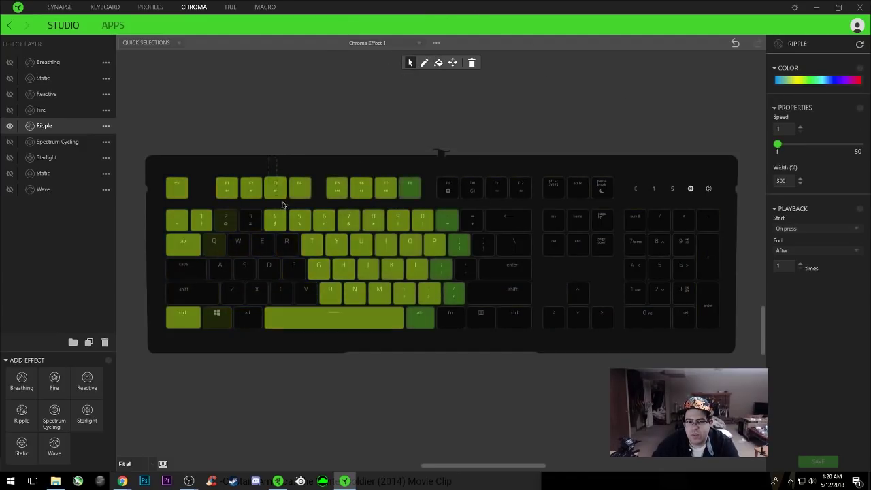
pyautogui.click(844, 82)
pyautogui.click(860, 156)
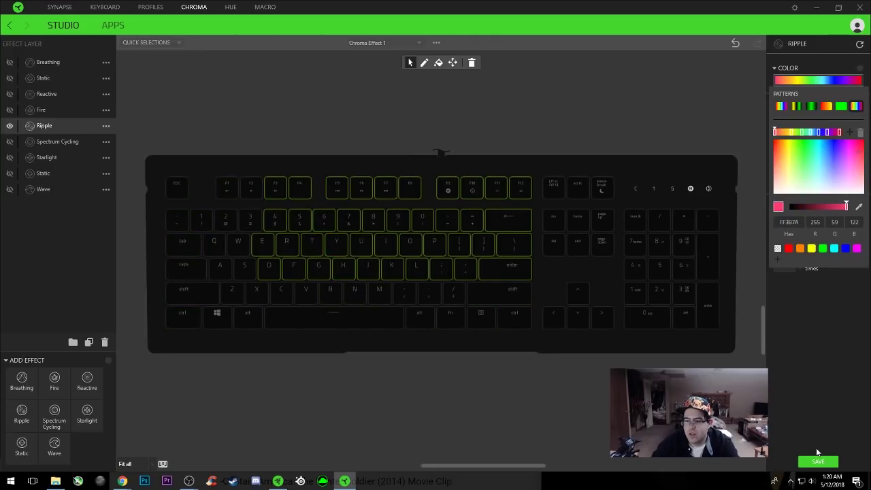
pyautogui.click(818, 460)
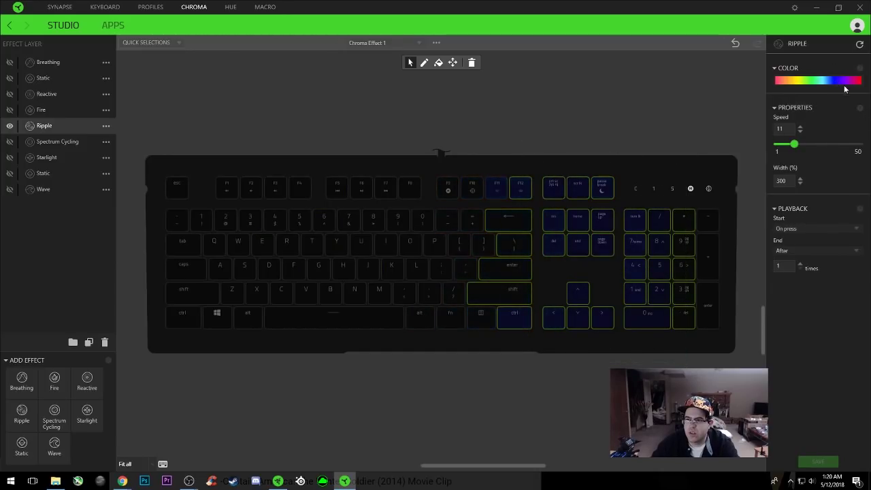
# Step: Select only the numpad Del key on the Ripple layer to check its colour and speed settings
pyautogui.click(803, 81)
pyautogui.click(684, 318)
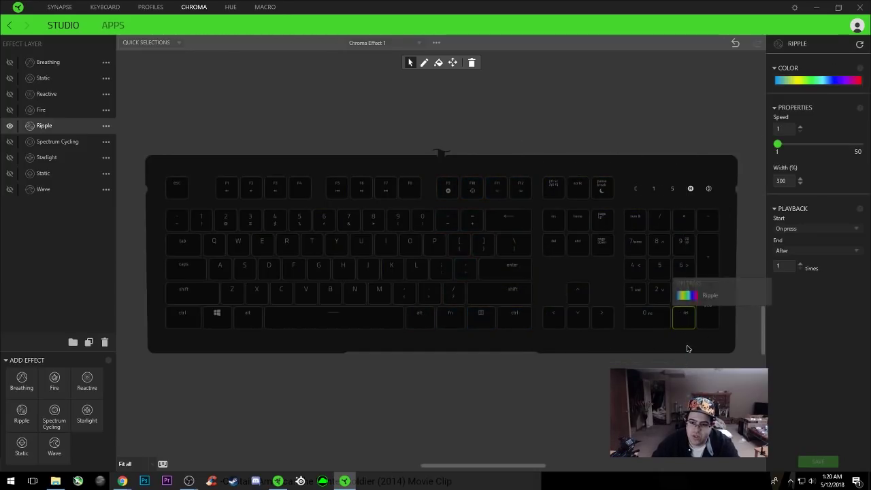
# Step: Select the numpad 7 key on the Ripple layer and test the ripple repeatedly with the spacebar
pyautogui.click(635, 246)
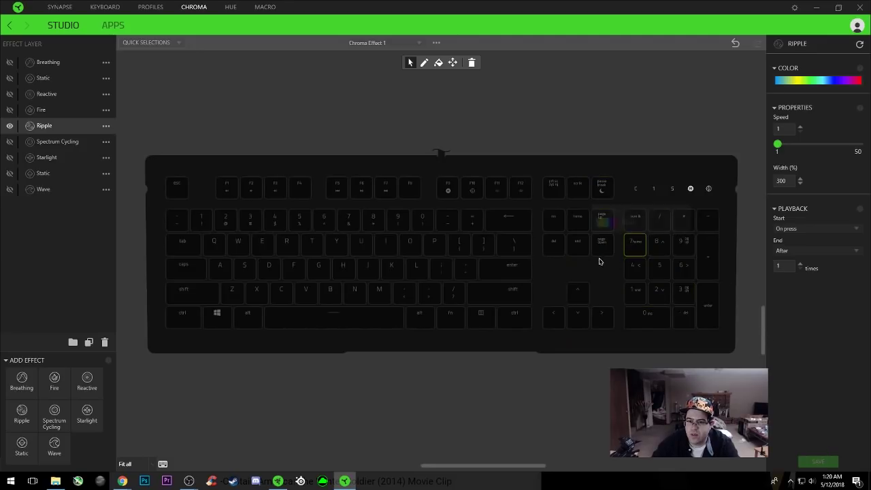
pyautogui.press('space')
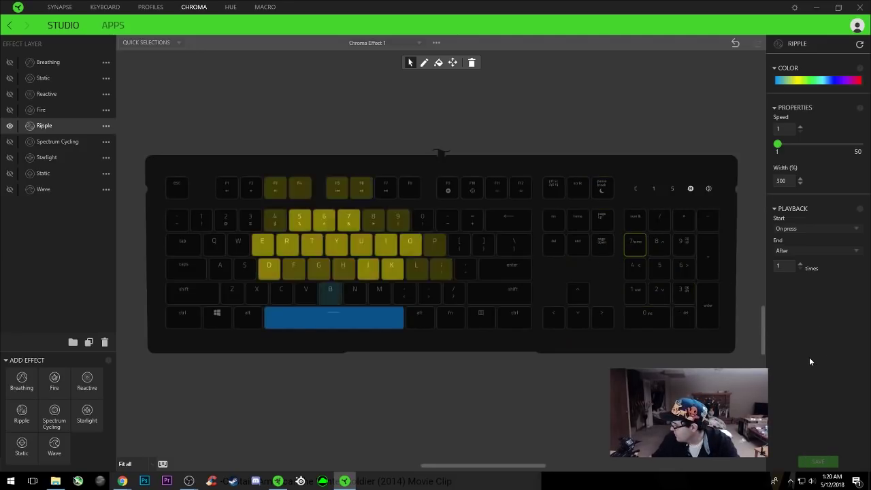
pyautogui.press('space')
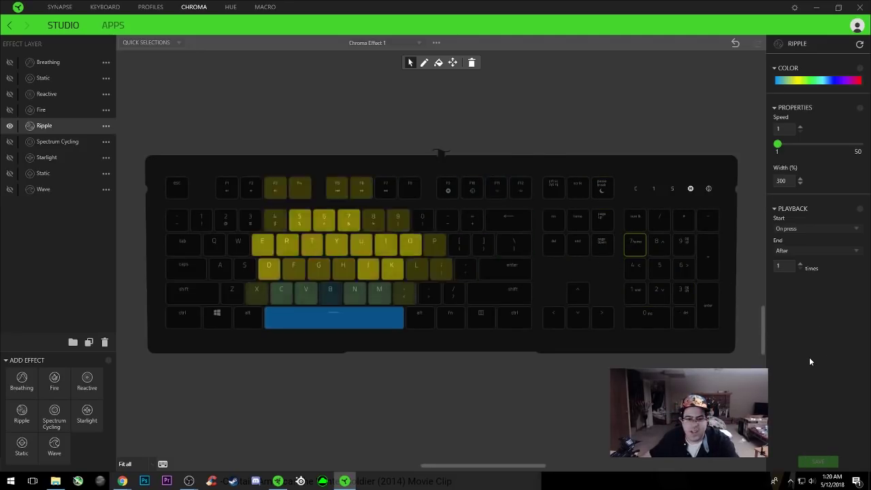
pyautogui.press('space')
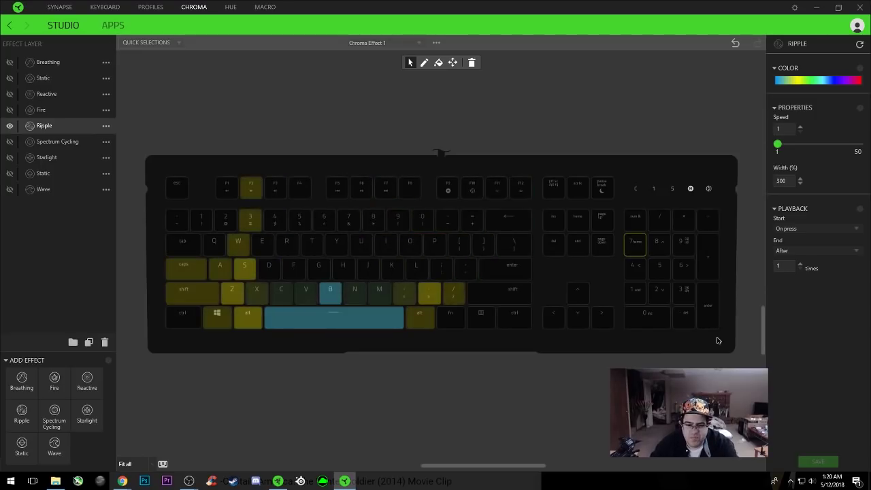
pyautogui.press('space')
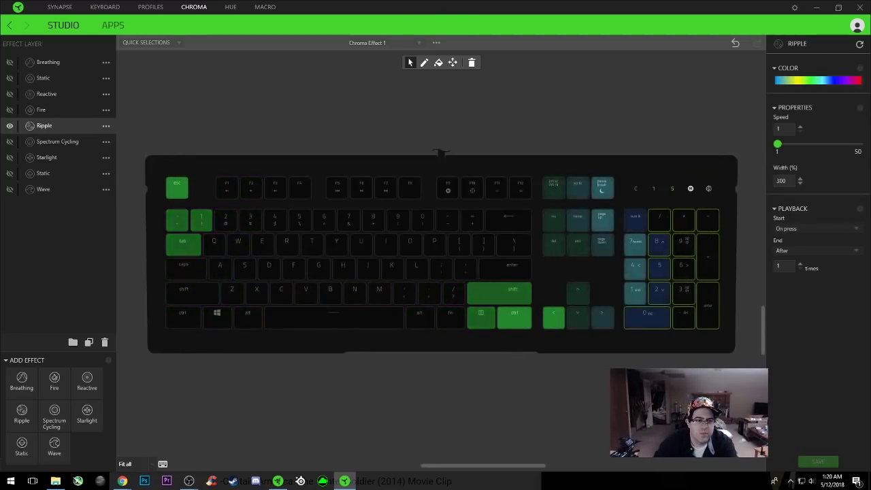
# Step: Hide the Ripple layer, choose the fill tool for the Spectrum Cycling layer and save
pyautogui.click(9, 125)
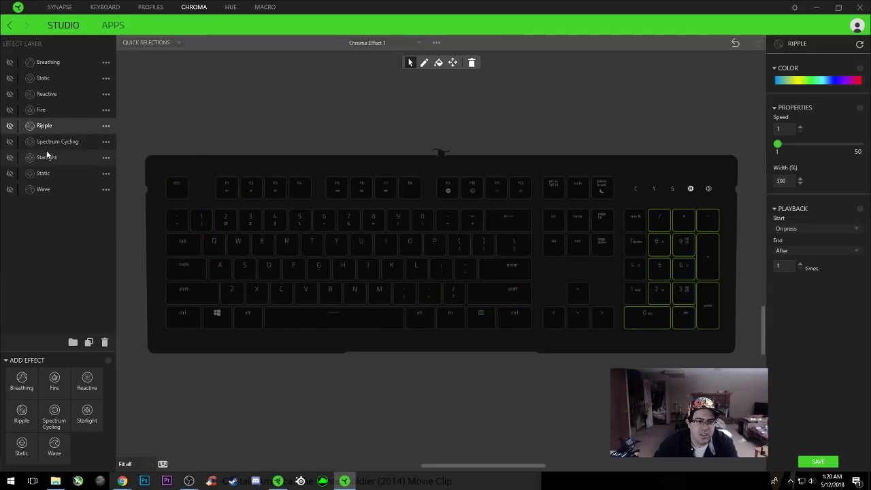
pyautogui.click(44, 145)
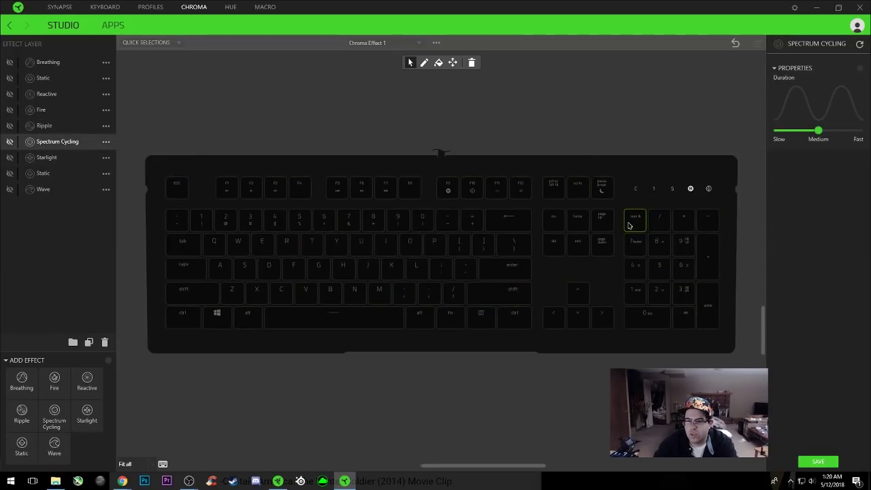
pyautogui.click(436, 64)
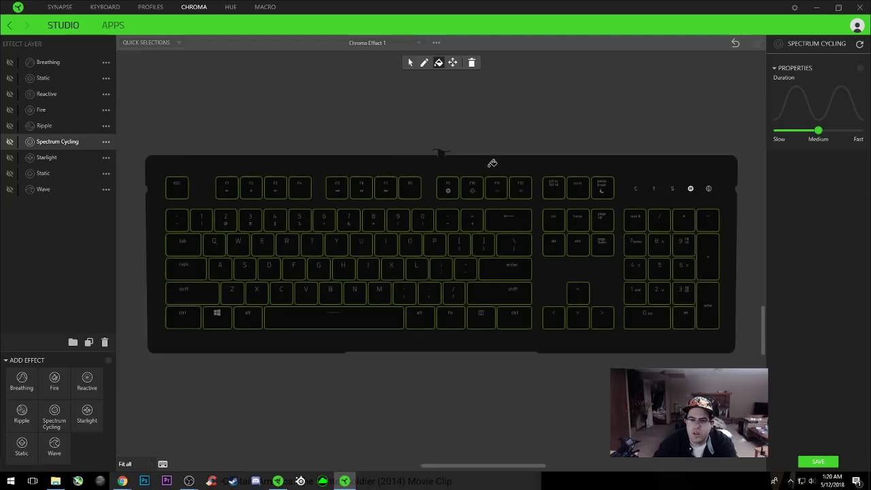
pyautogui.click(826, 463)
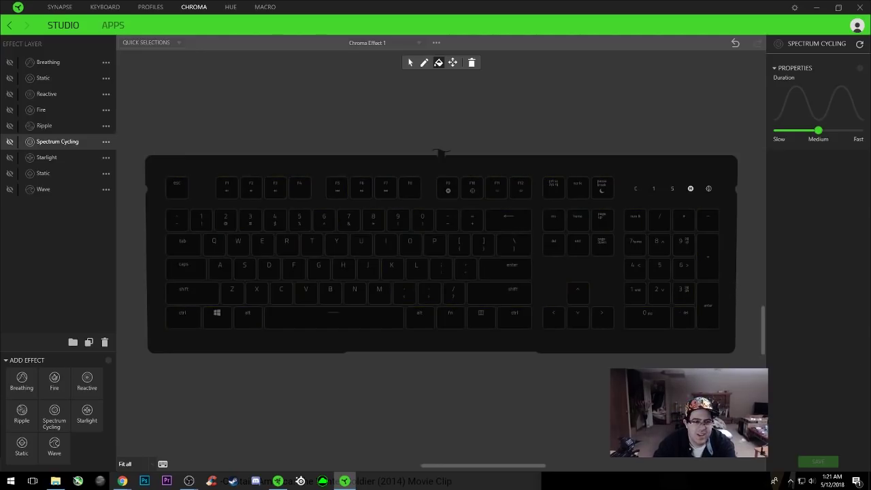
# Step: Make the Spectrum Cycling layer visible, fill the whole keyboard with it at Medium duration and save
pyautogui.click(10, 141)
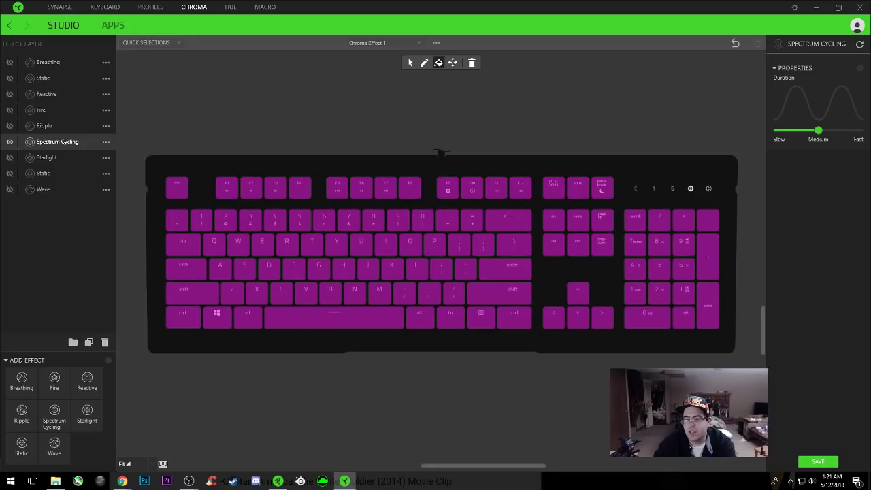
pyautogui.click(802, 462)
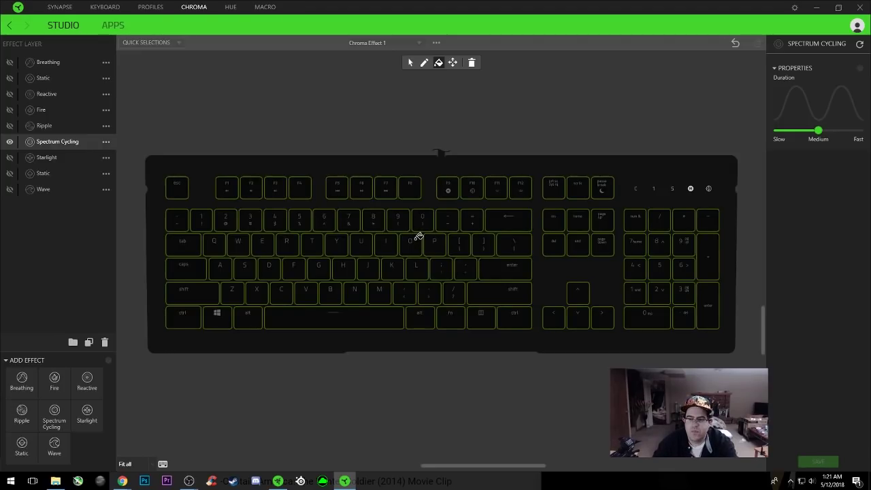
pyautogui.click(409, 233)
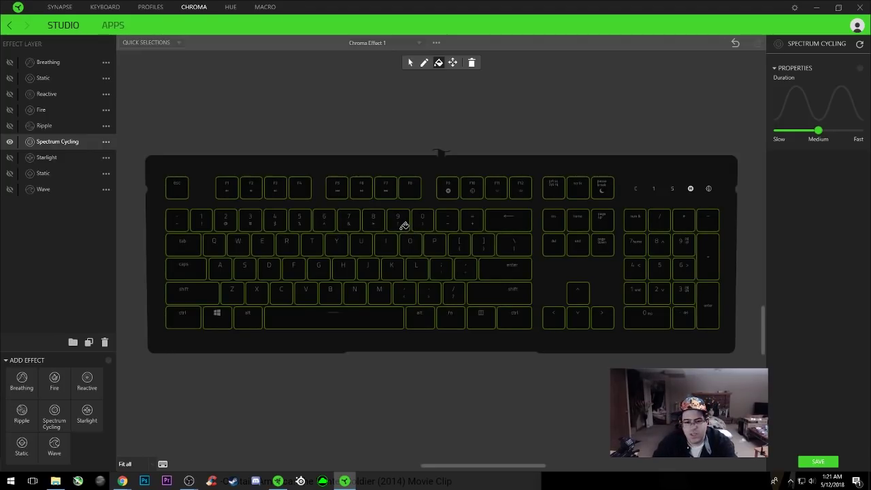
pyautogui.click(817, 463)
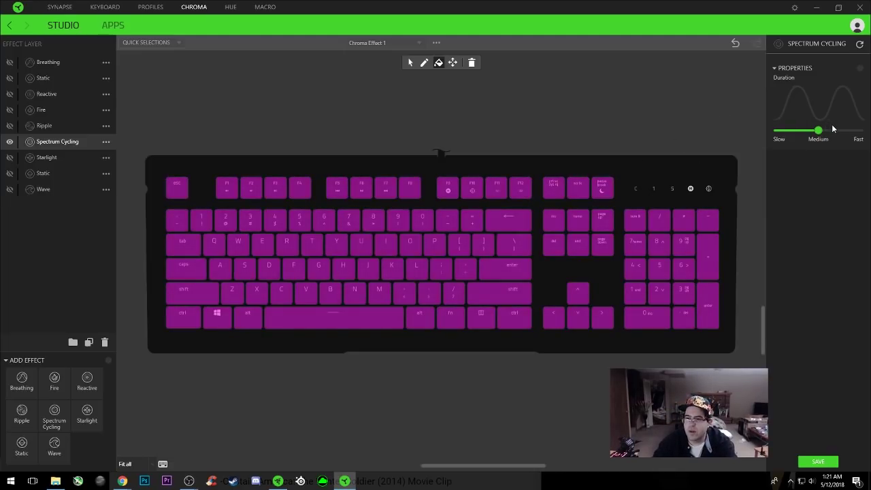
# Step: Set the Spectrum Cycling duration to Fast and save, leaving the layer hidden
pyautogui.moveTo(820, 136); pyautogui.dragTo(859, 130)
pyautogui.click(819, 461)
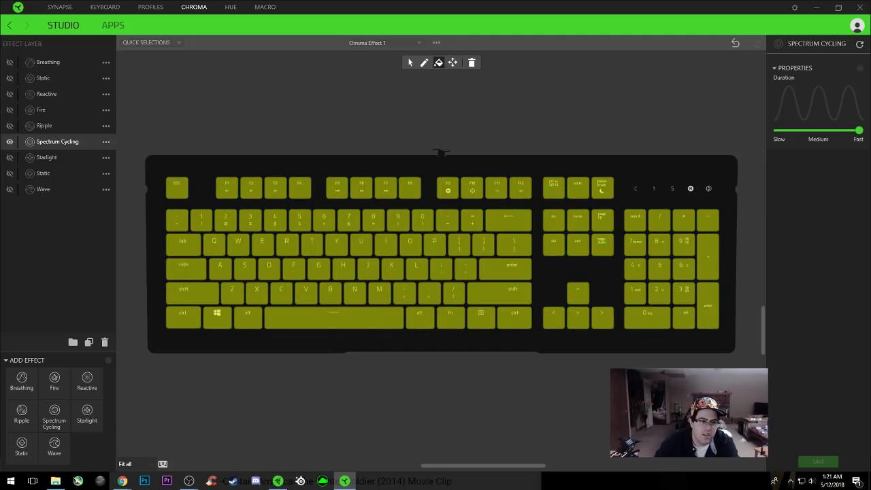
pyautogui.click(11, 141)
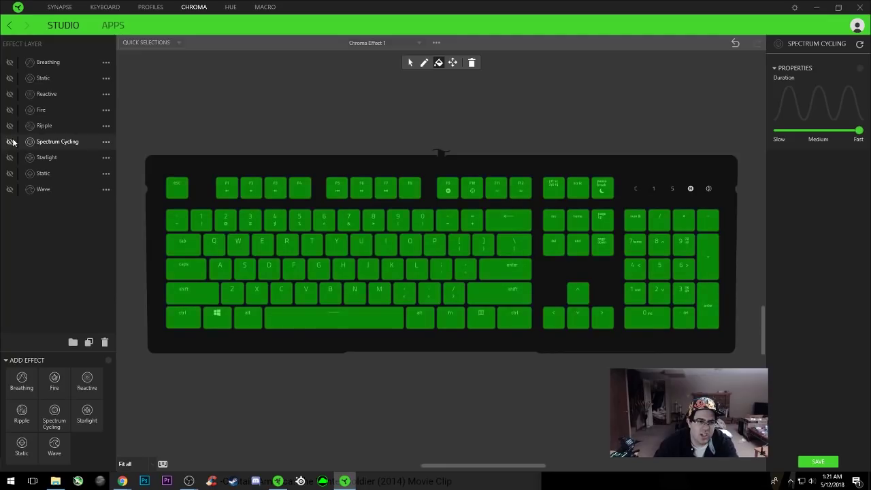
pyautogui.click(10, 141)
# Step: Preview the green Starlight layer across the keyboard by toggling its visibility, leaving it hidden
pyautogui.click(38, 157)
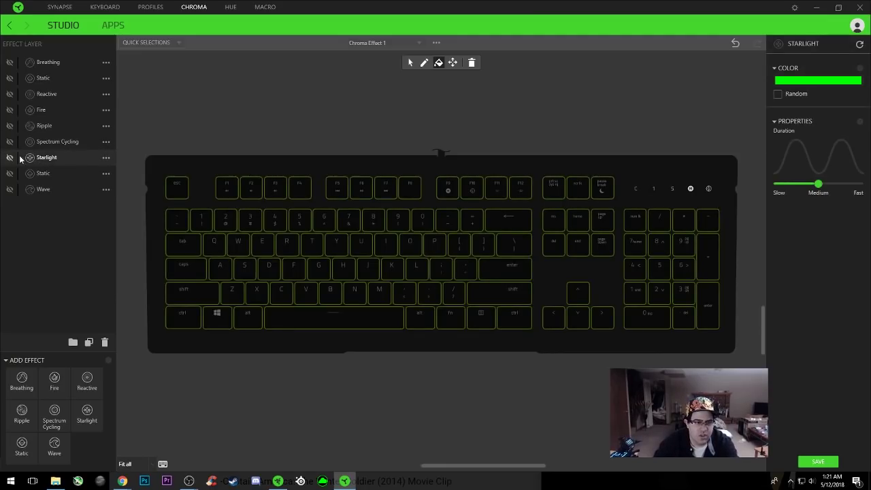
pyautogui.click(9, 159)
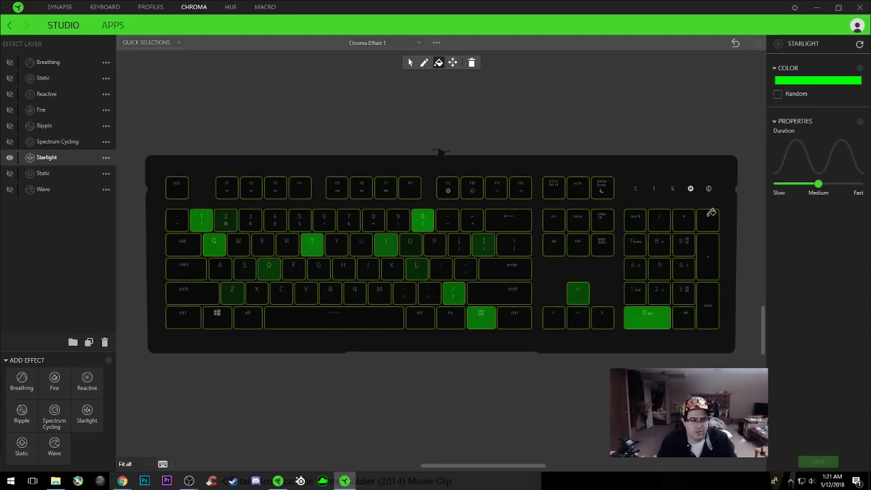
pyautogui.click(43, 155)
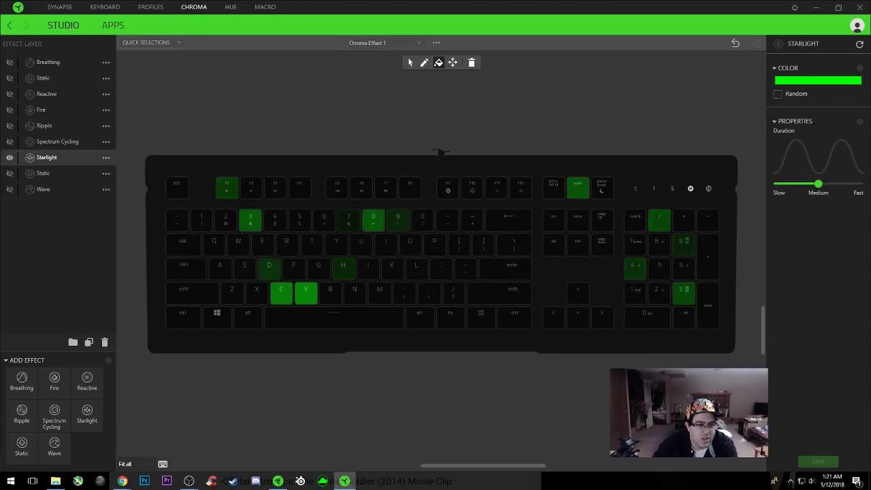
pyautogui.click(10, 158)
pyautogui.click(10, 158)
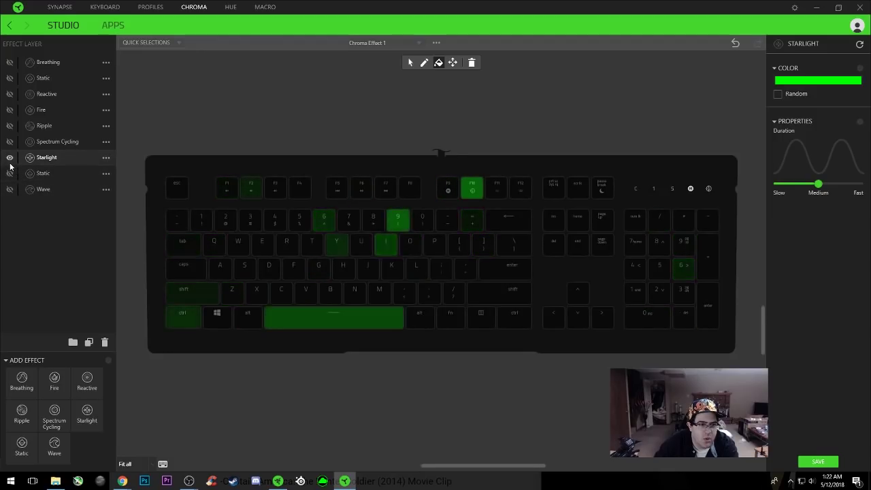
pyautogui.click(9, 158)
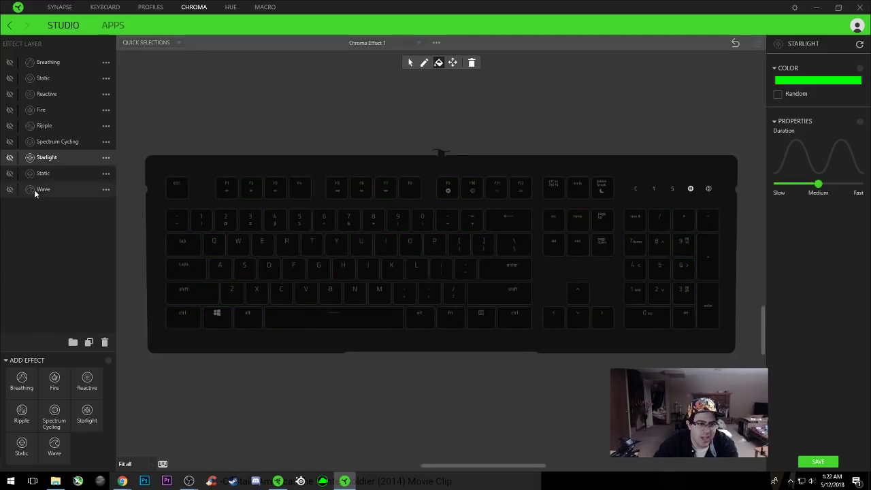
# Step: Select the Wave layer, make it visible on the whole keyboard and save
pyautogui.click(32, 191)
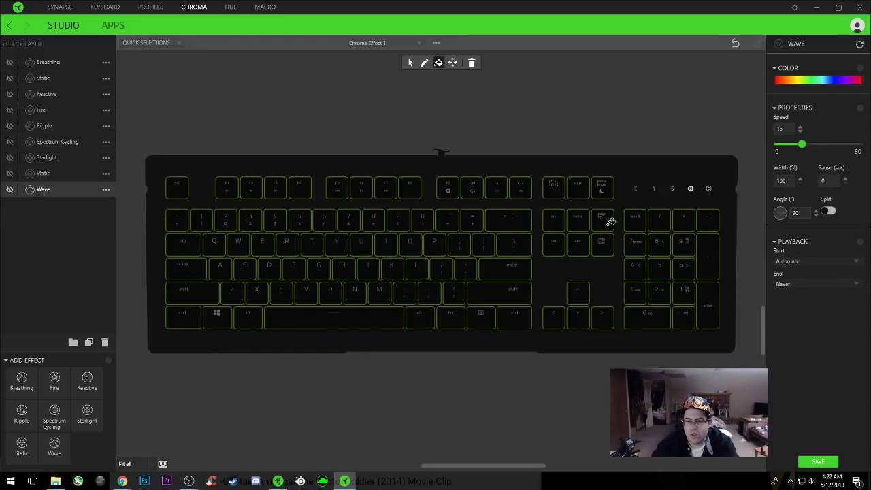
pyautogui.click(818, 462)
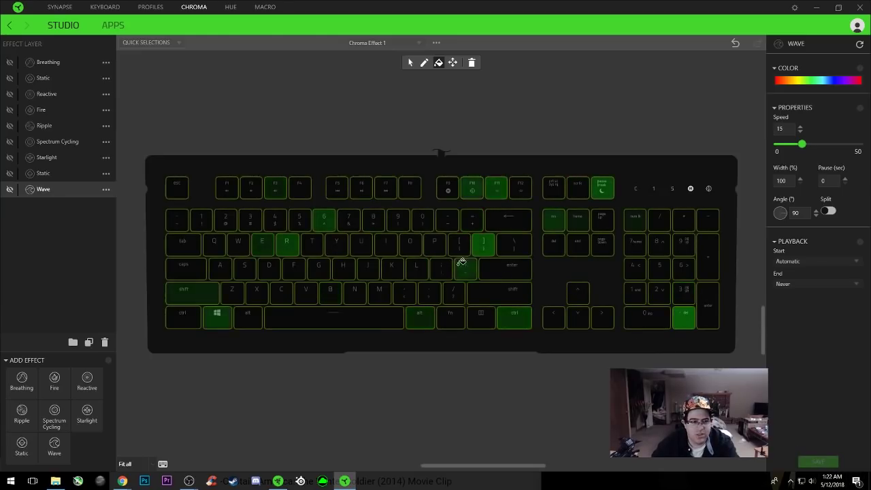
pyautogui.click(10, 189)
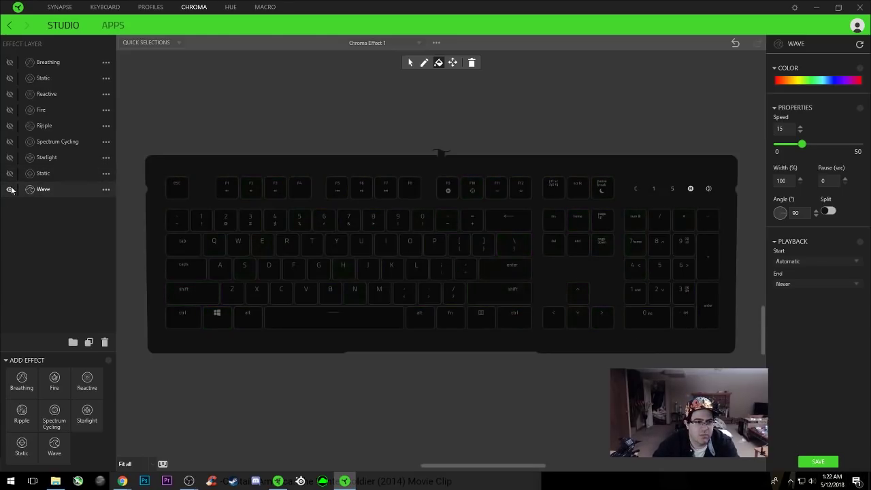
pyautogui.click(11, 190)
pyautogui.click(816, 465)
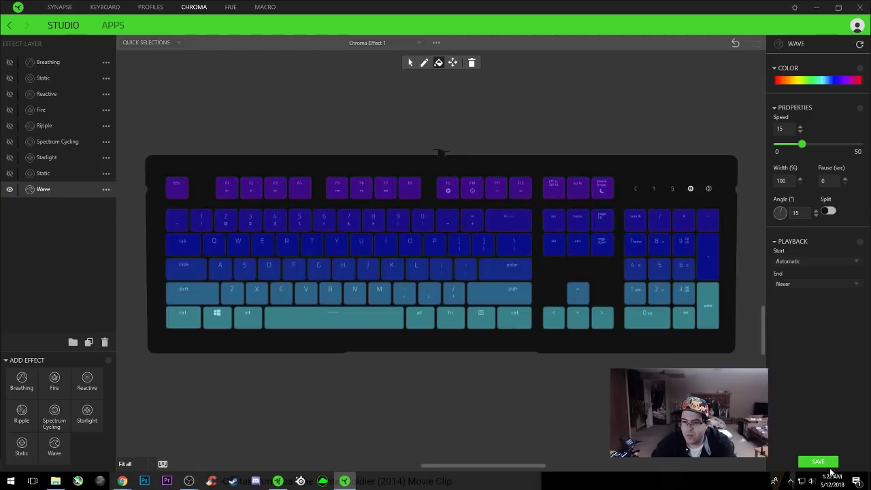
# Step: Set the Wave layer's angle to 301° and its speed to 0, saving the changes
pyautogui.click(830, 462)
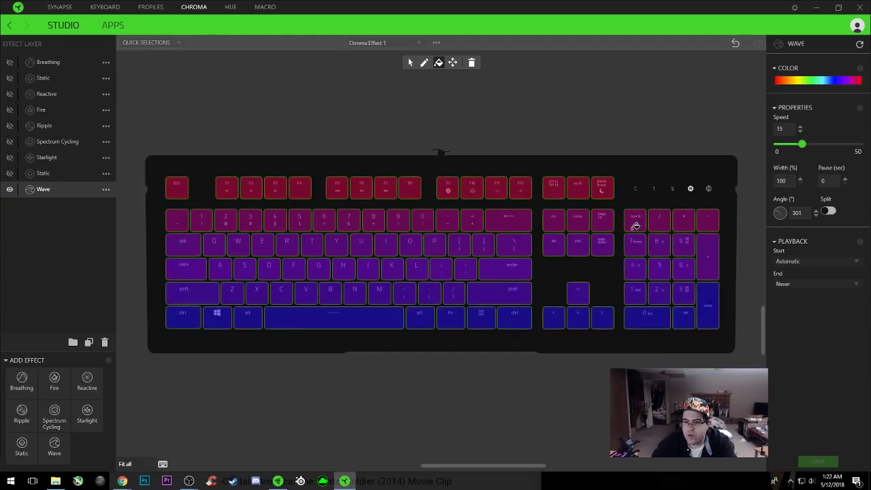
pyautogui.click(815, 463)
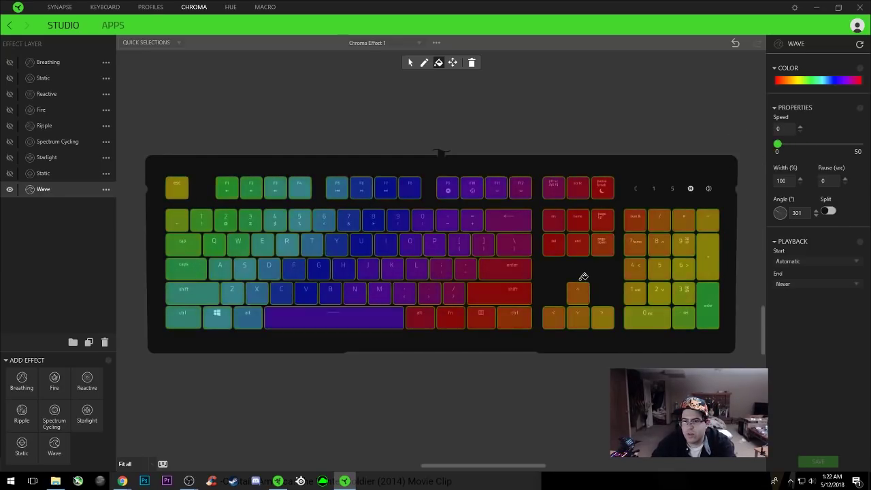
pyautogui.click(819, 463)
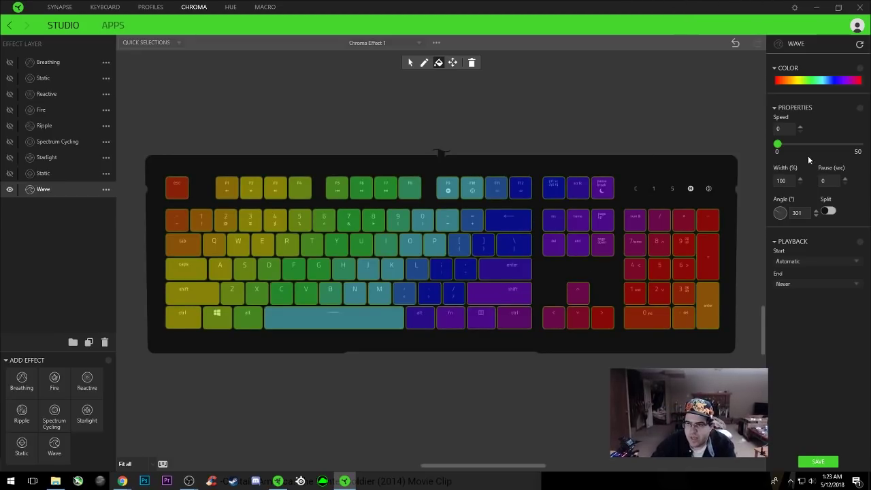
# Step: Set the Wave speed to 22 with Split enabled, save, and hide the layer
pyautogui.moveTo(778, 144); pyautogui.dragTo(813, 152)
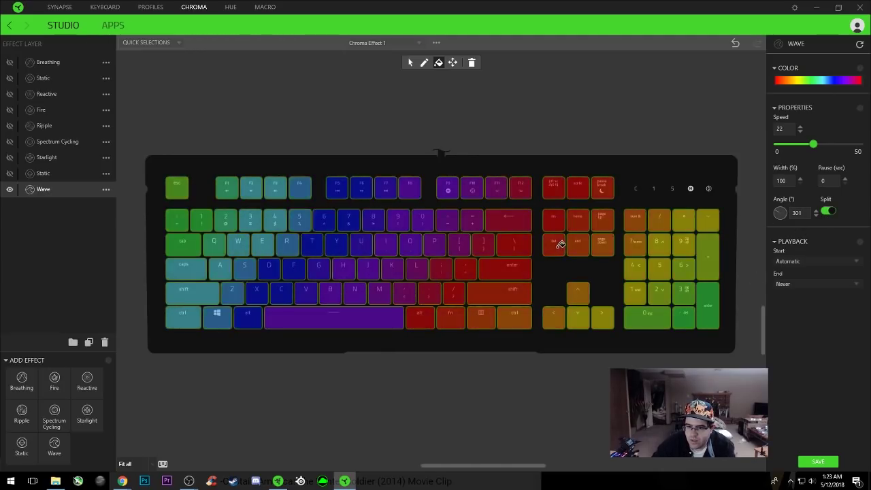
pyautogui.click(818, 462)
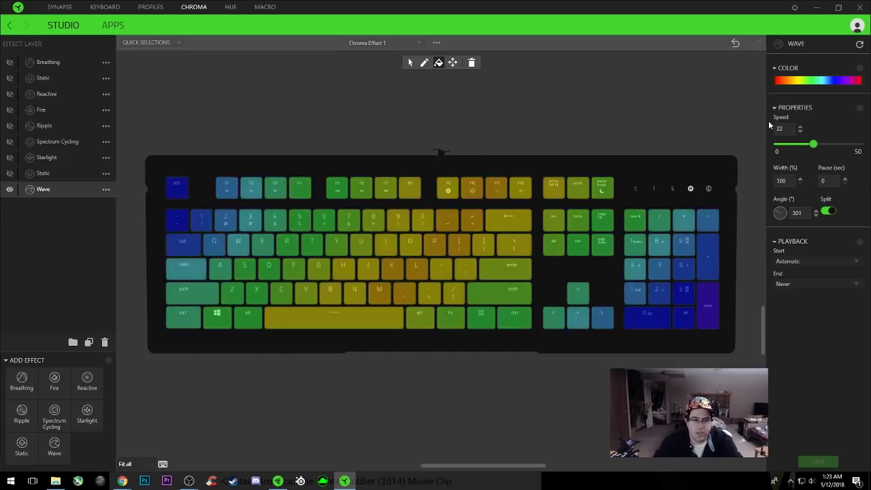
pyautogui.click(11, 191)
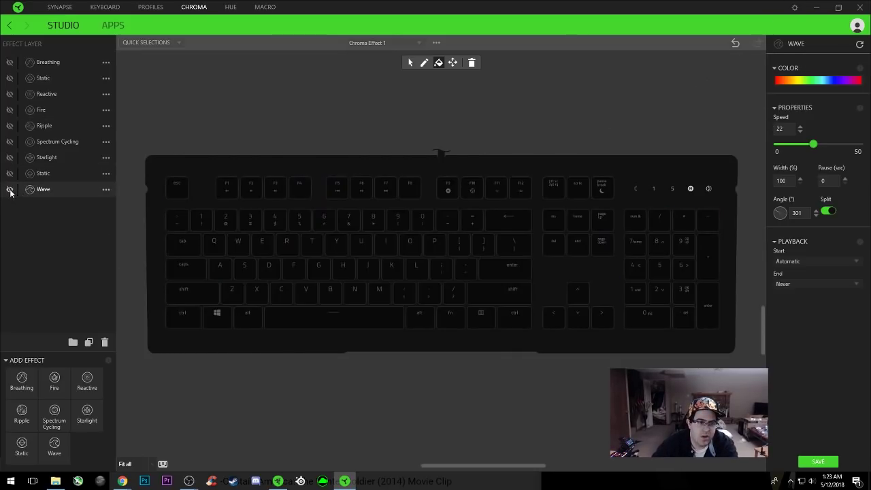
# Step: Show the Static layer just above Wave, fill the whole keyboard with green 00FF00 and save
pyautogui.click(15, 80)
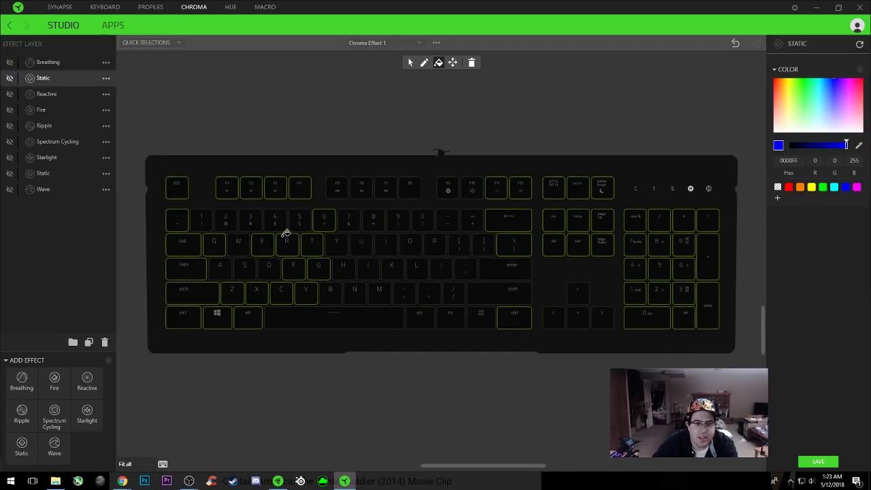
pyautogui.click(10, 173)
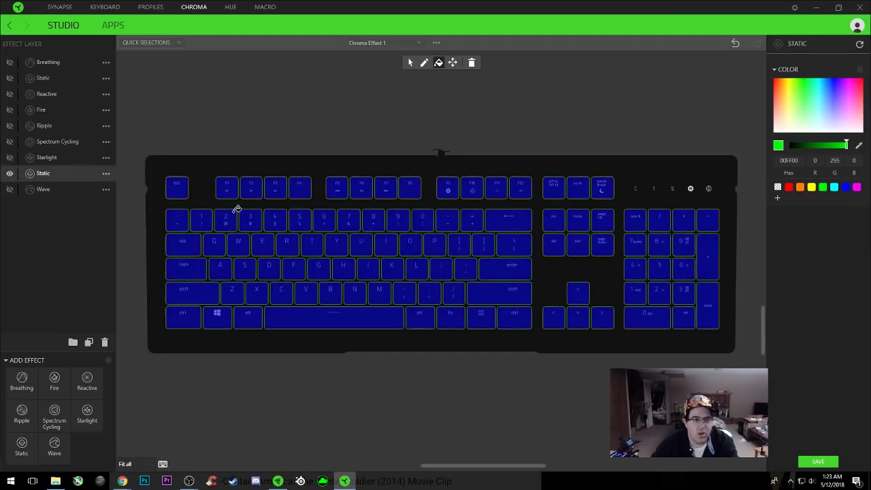
pyautogui.click(237, 213)
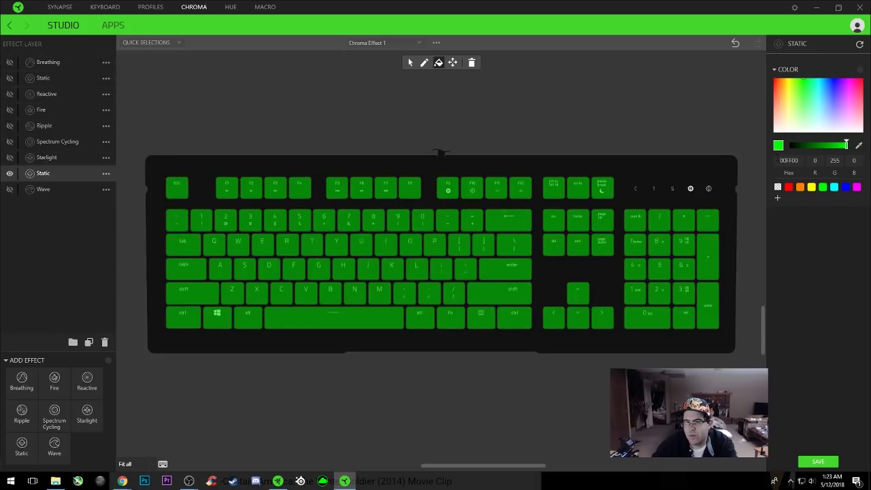
pyautogui.click(411, 63)
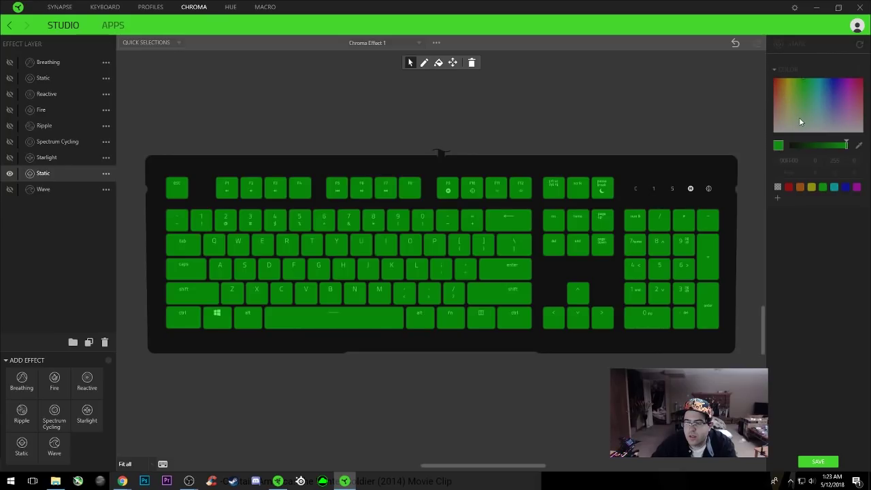
pyautogui.click(819, 461)
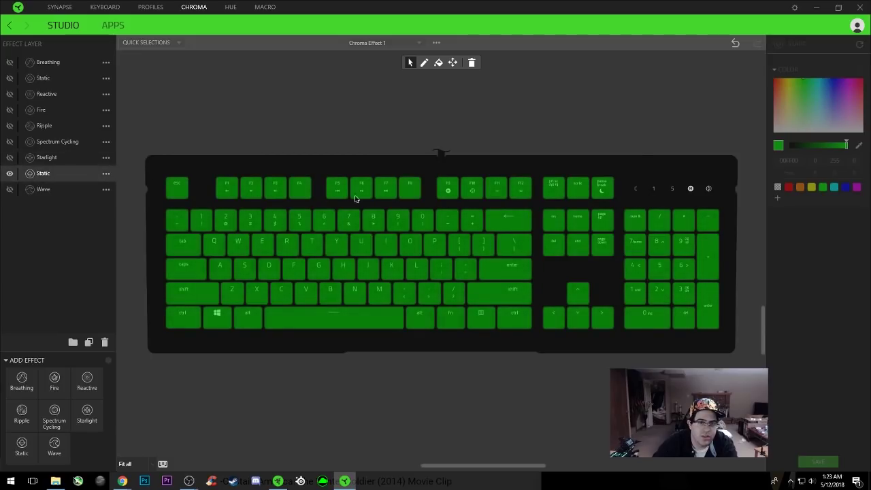
pyautogui.moveTo(743, 331); pyautogui.dragTo(98, 157)
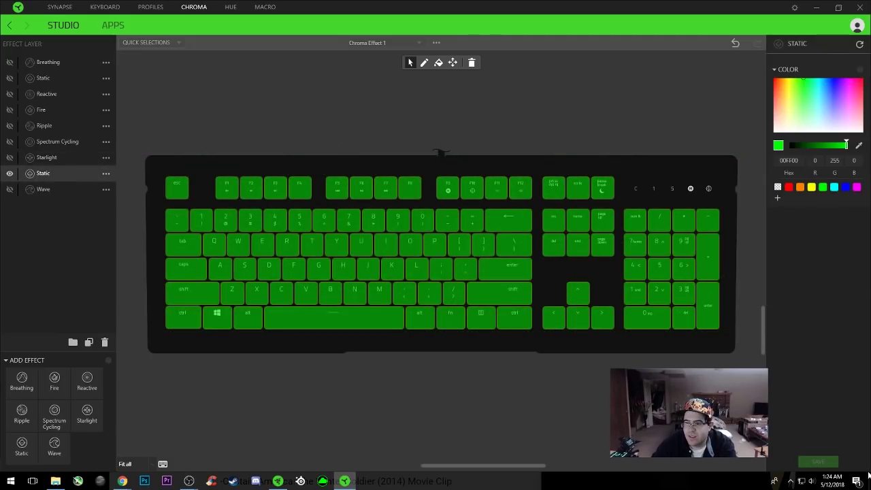
pyautogui.click(439, 63)
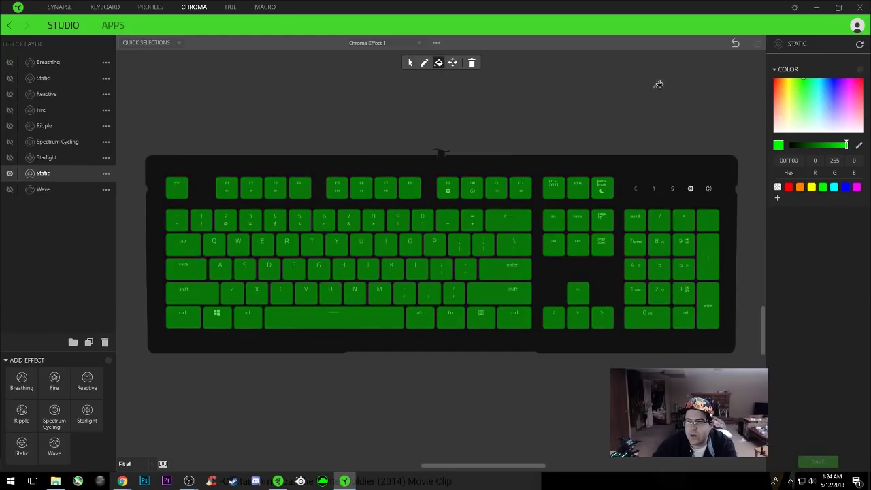
pyautogui.click(411, 63)
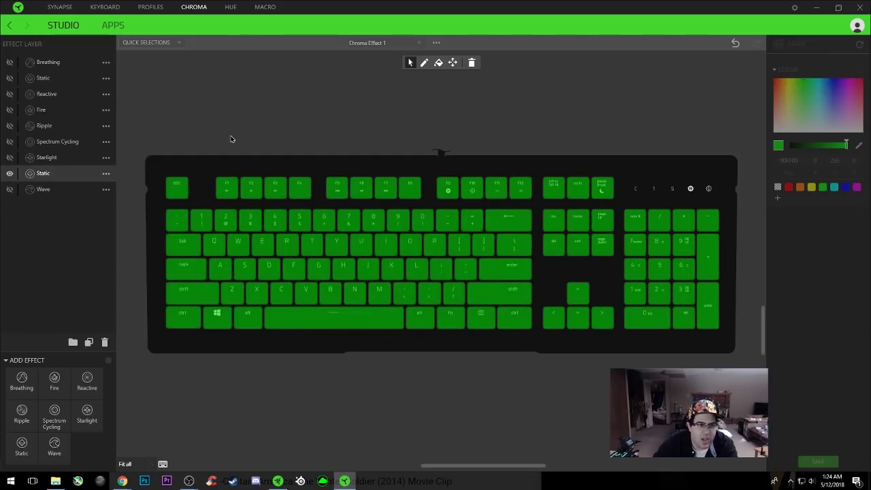
pyautogui.moveTo(186, 171); pyautogui.dragTo(534, 331)
pyautogui.click(197, 223)
# Step: Select the number keys 1 to 5 in the Static layer, try blue 0011FF, color them red and save
pyautogui.moveTo(272, 224); pyautogui.dragTo(305, 227)
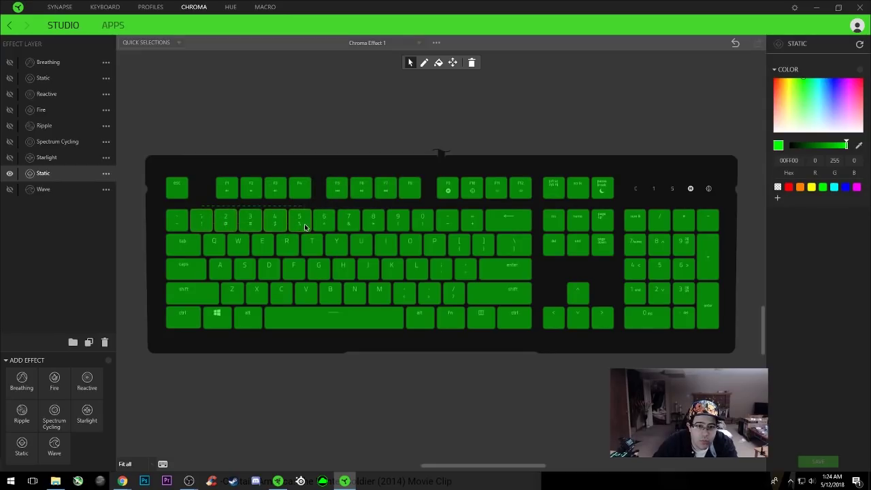
pyautogui.click(775, 82)
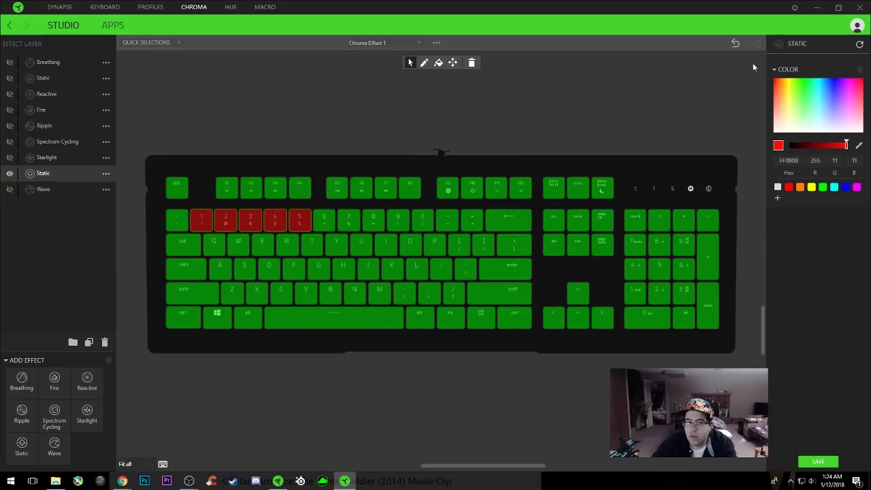
pyautogui.click(837, 92)
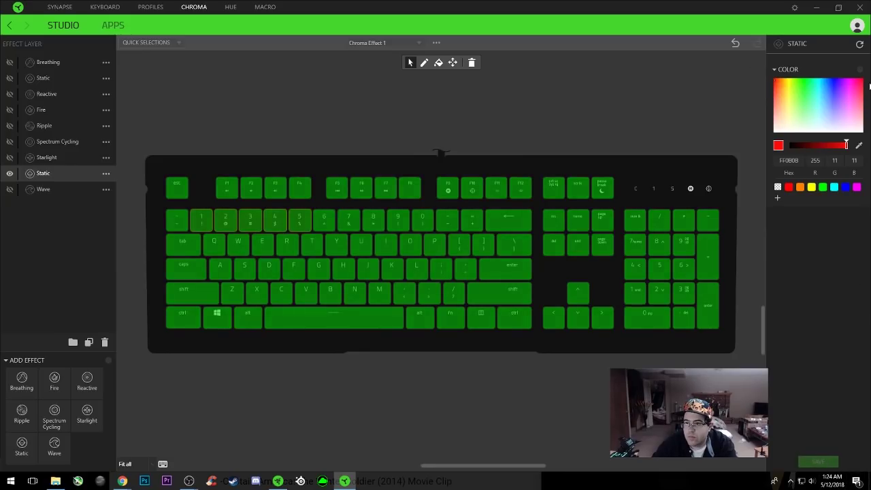
pyautogui.moveTo(835, 88); pyautogui.dragTo(830, 69)
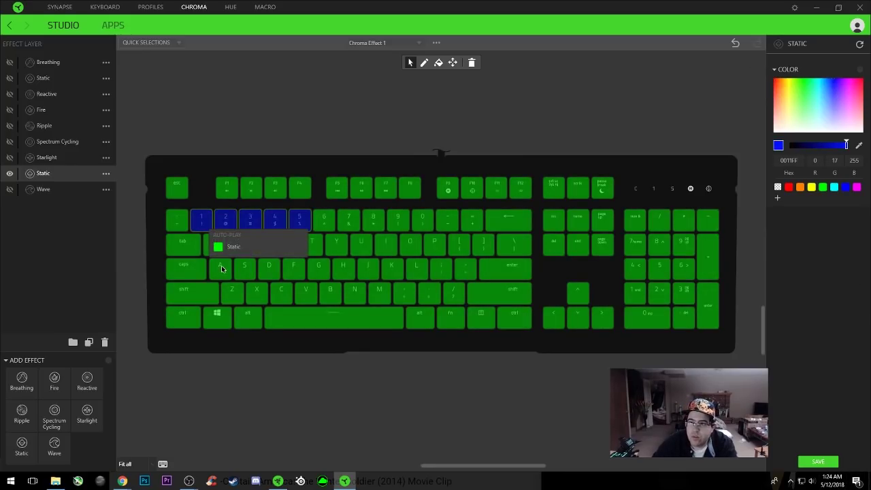
pyautogui.click(776, 83)
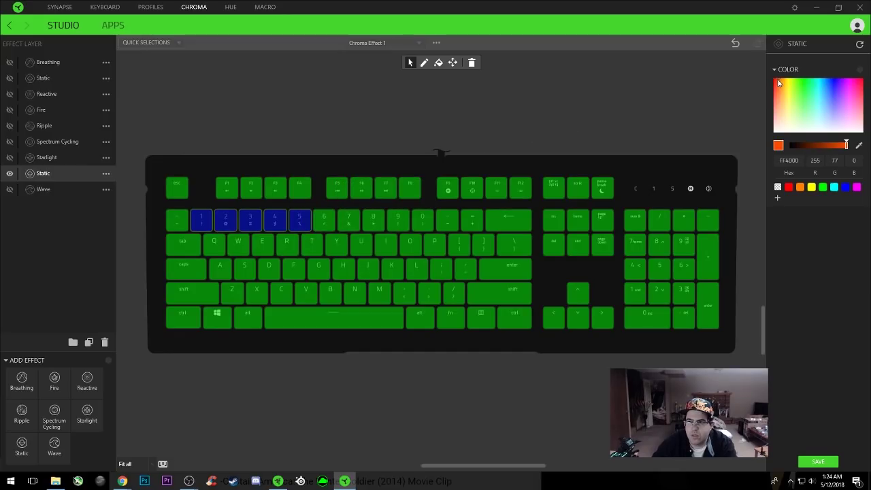
pyautogui.moveTo(777, 83); pyautogui.dragTo(759, 74)
pyautogui.click(818, 461)
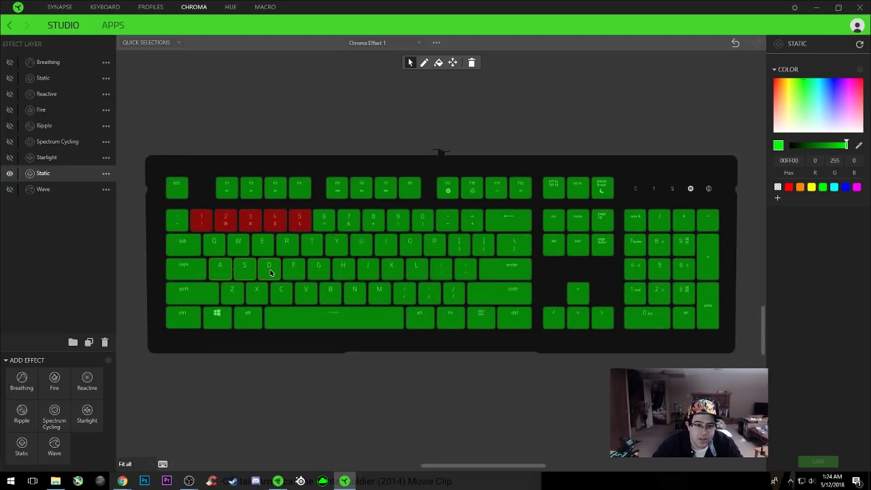
# Step: Color the W, A, S and D keys blue 0000FF in the Static layer, saving the changes
pyautogui.click(845, 187)
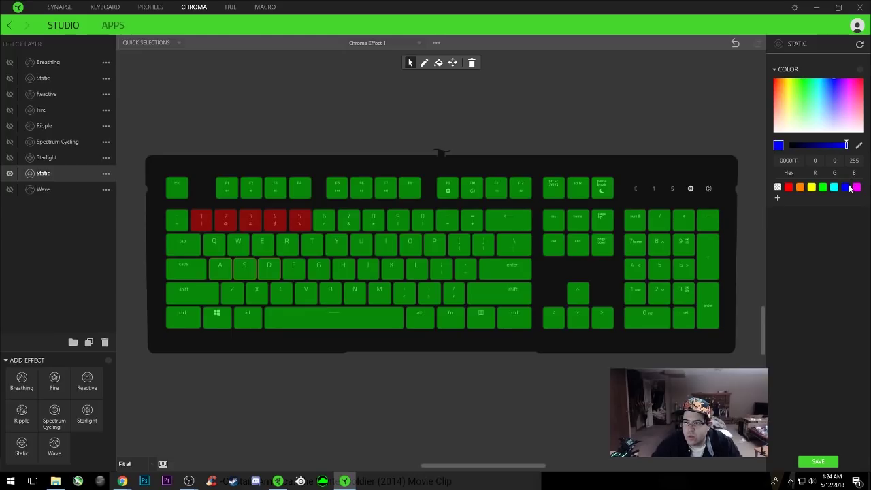
pyautogui.click(831, 461)
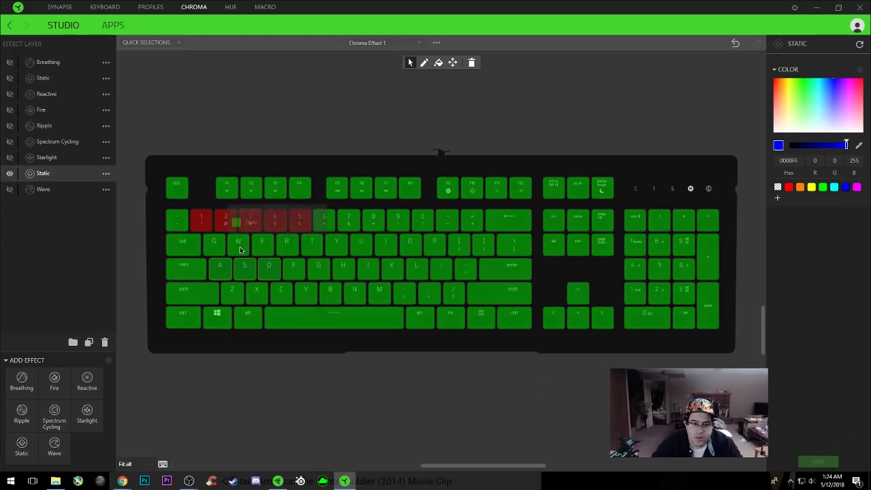
pyautogui.click(845, 187)
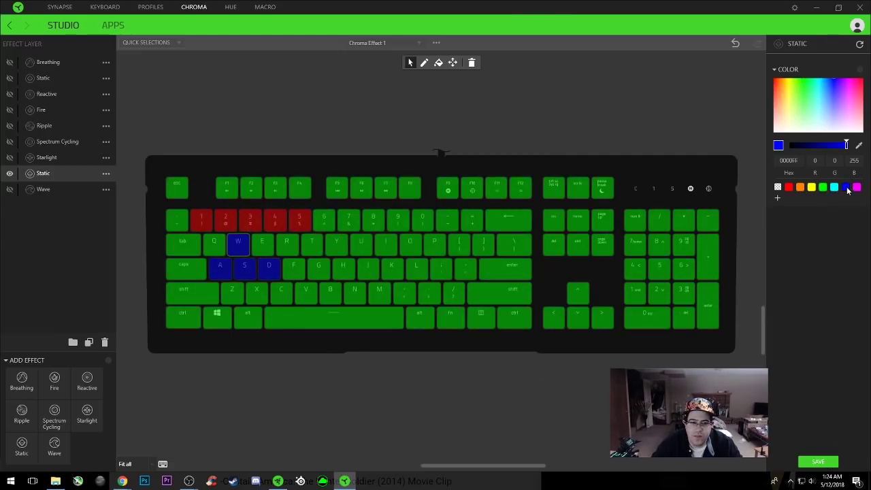
pyautogui.click(819, 458)
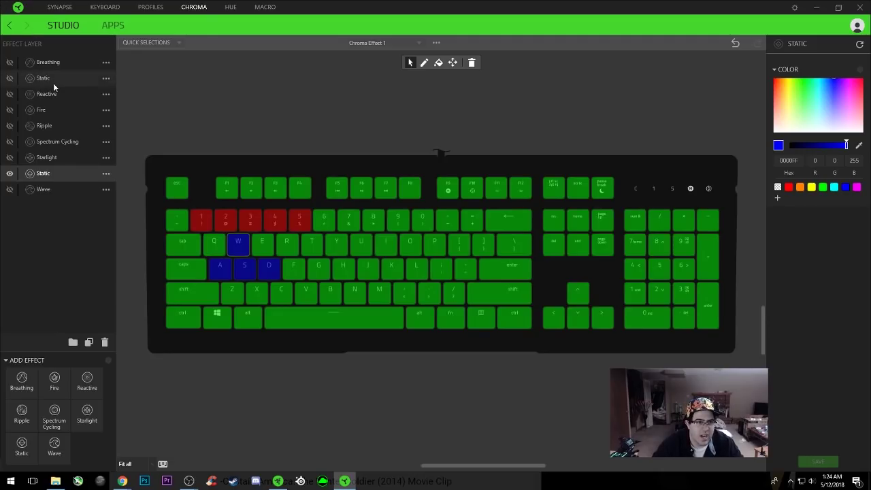
# Step: Make the Reactive layer visible and move it directly below the visible Static layer
pyautogui.click(14, 96)
pyautogui.click(10, 95)
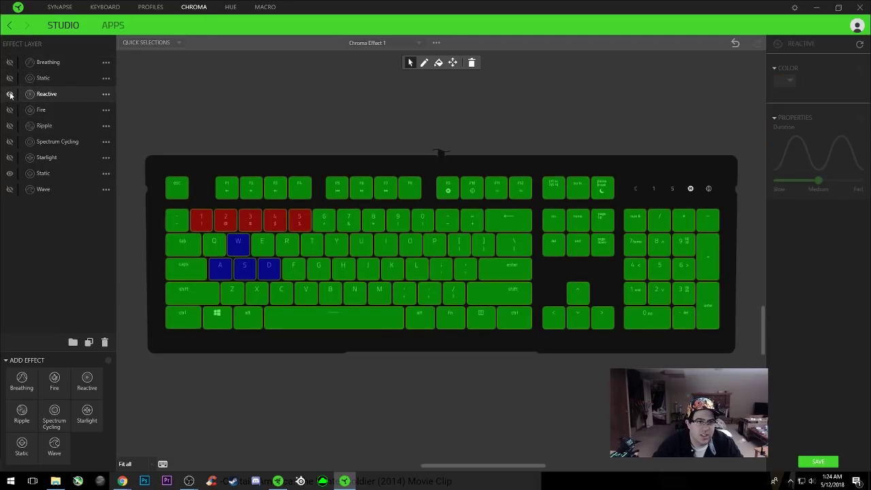
pyautogui.click(10, 96)
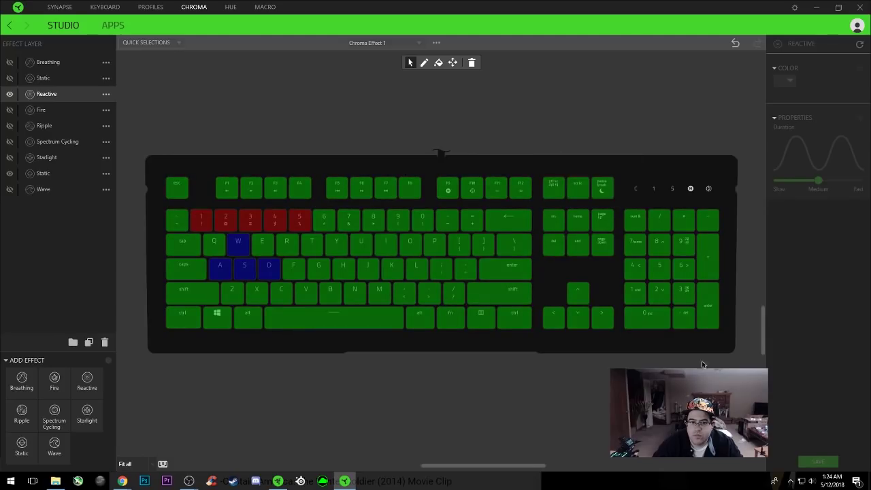
pyautogui.moveTo(78, 100); pyautogui.dragTo(40, 178)
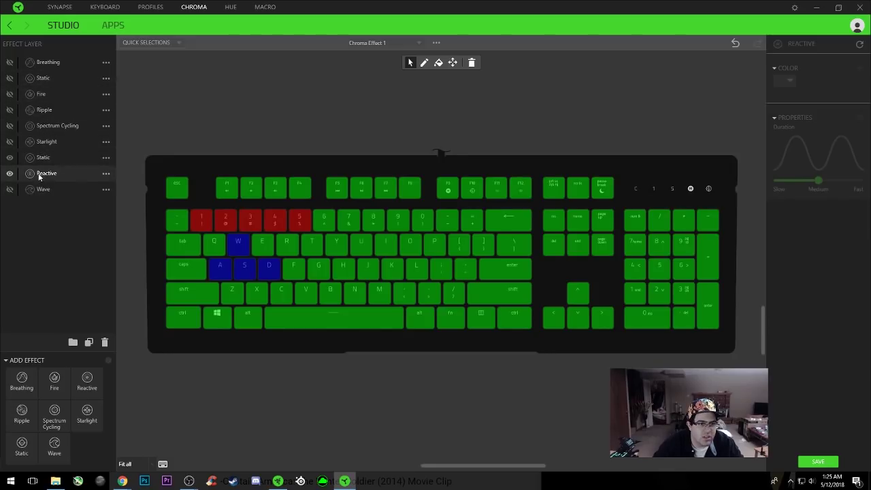
pyautogui.click(21, 163)
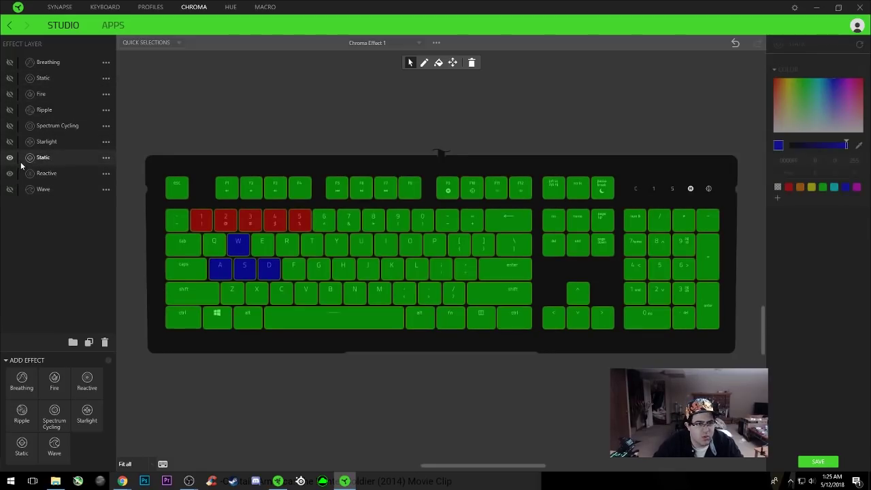
# Step: Select the Reactive layer on the whole keyboard, set its color to pink EF89FF and save
pyautogui.click(41, 175)
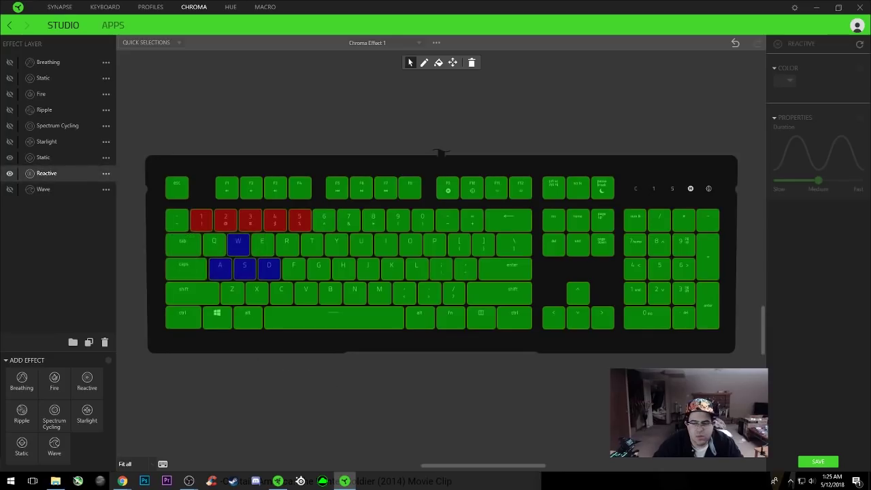
pyautogui.moveTo(370, 176); pyautogui.dragTo(138, 139)
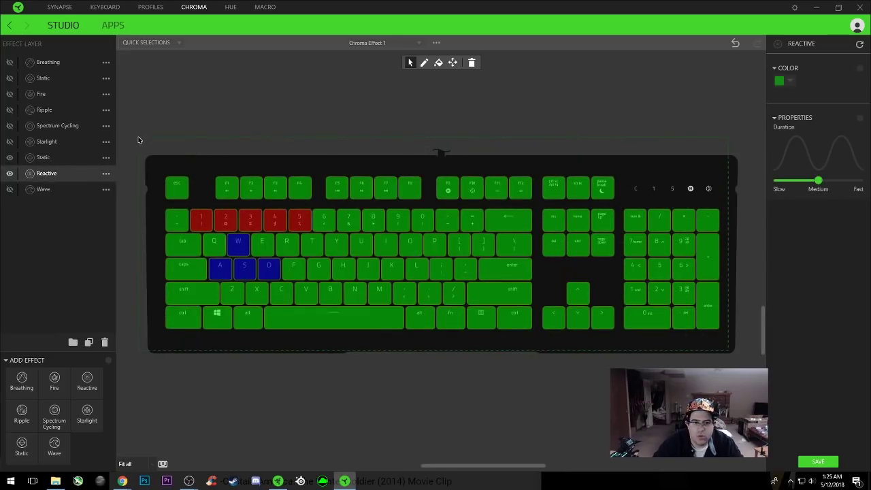
pyautogui.click(786, 80)
pyautogui.click(848, 121)
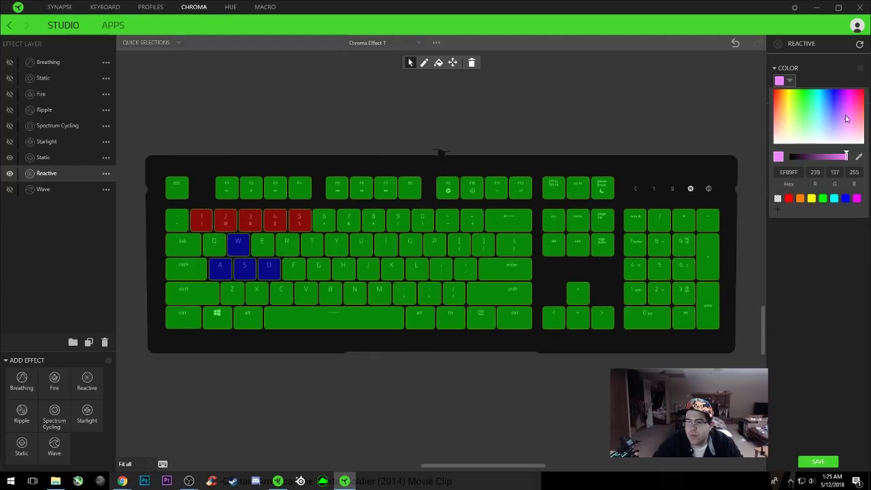
pyautogui.click(820, 462)
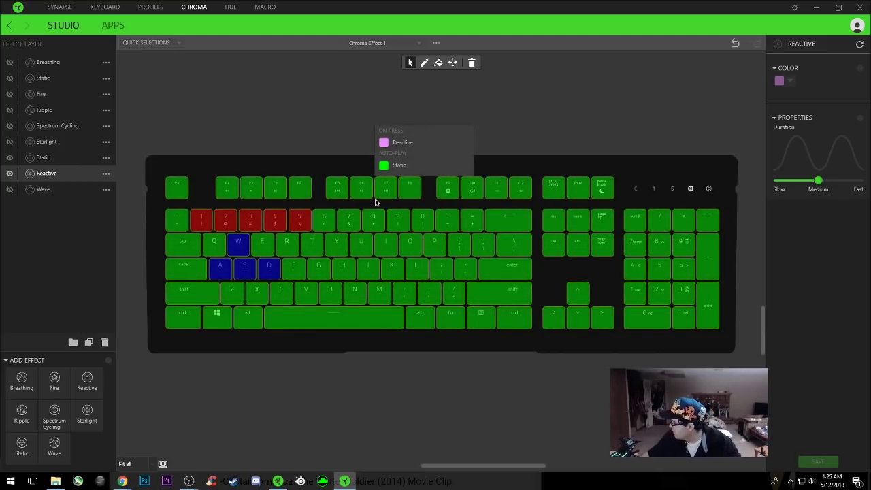
# Step: Fill the whole keyboard with the pink Reactive effect and save
pyautogui.moveTo(148, 170); pyautogui.dragTo(715, 334)
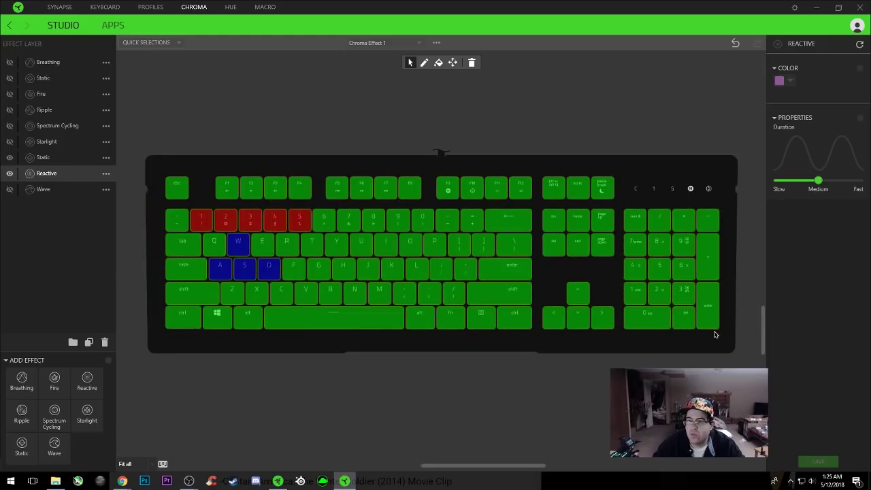
pyautogui.click(438, 62)
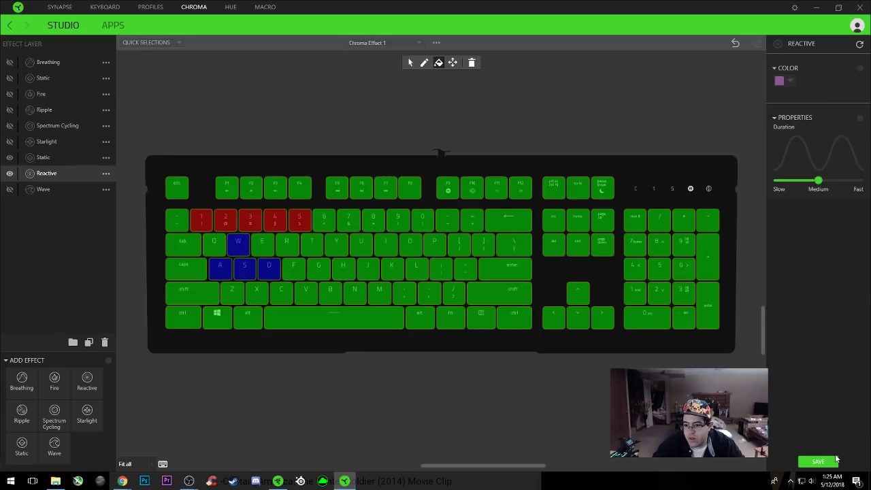
pyautogui.click(834, 462)
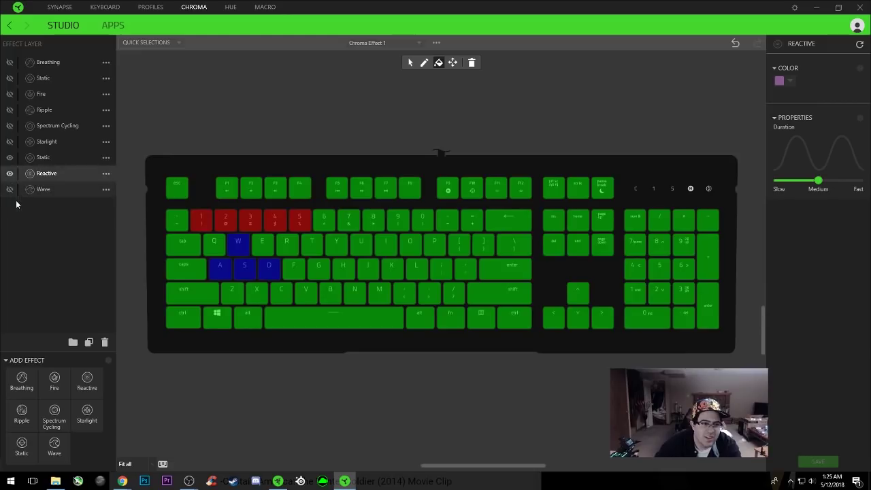
# Step: Fill the whole keyboard with blue 0000FF in the Static layer just above Reactive and hide the layer, saving both changes
pyautogui.click(10, 158)
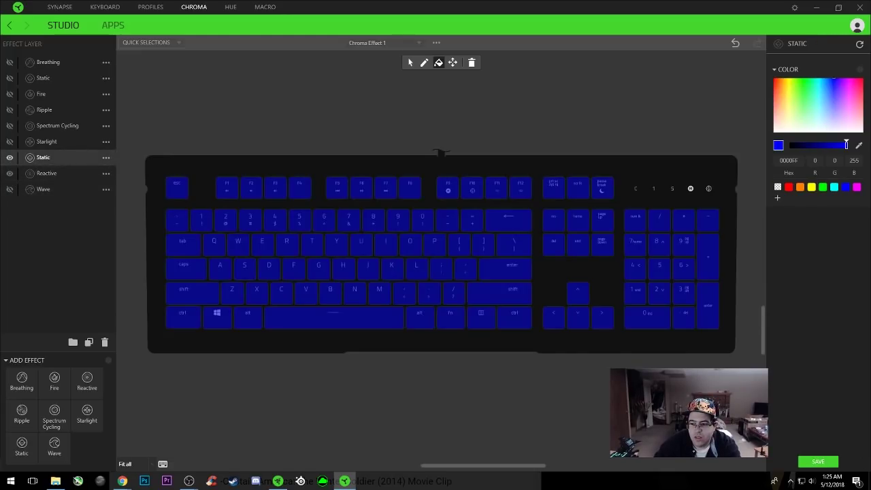
pyautogui.click(820, 461)
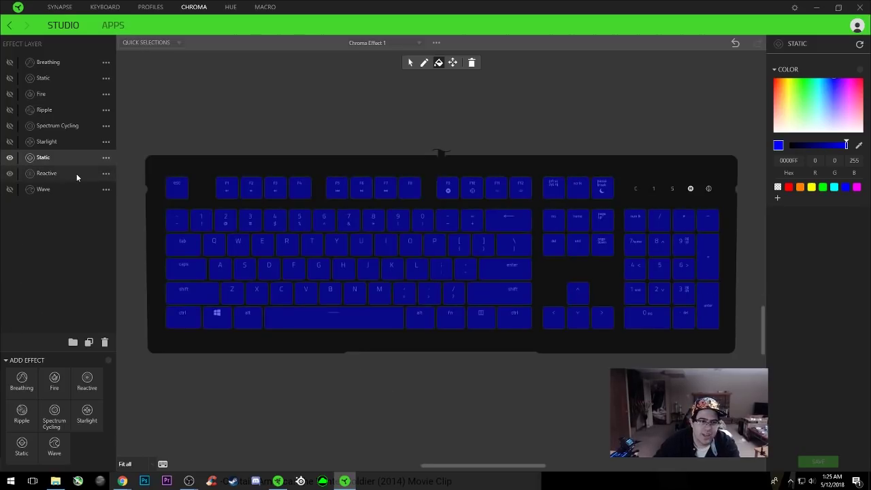
pyautogui.click(10, 171)
pyautogui.click(9, 157)
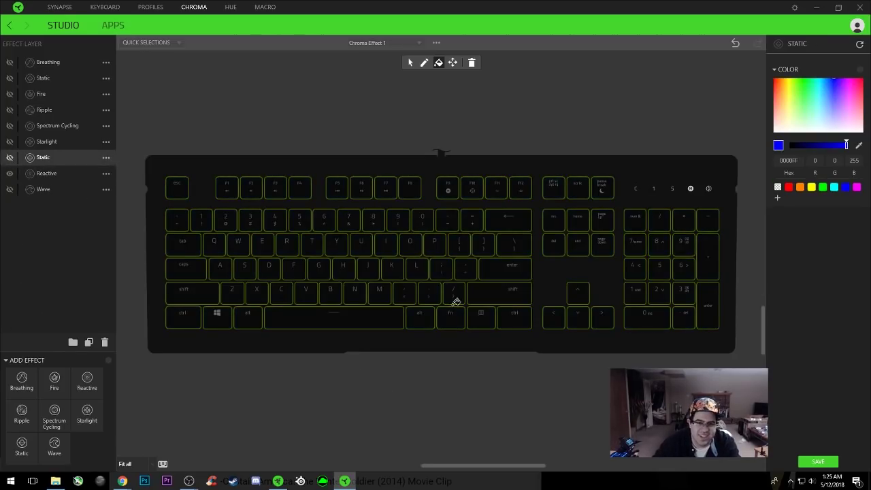
pyautogui.click(829, 463)
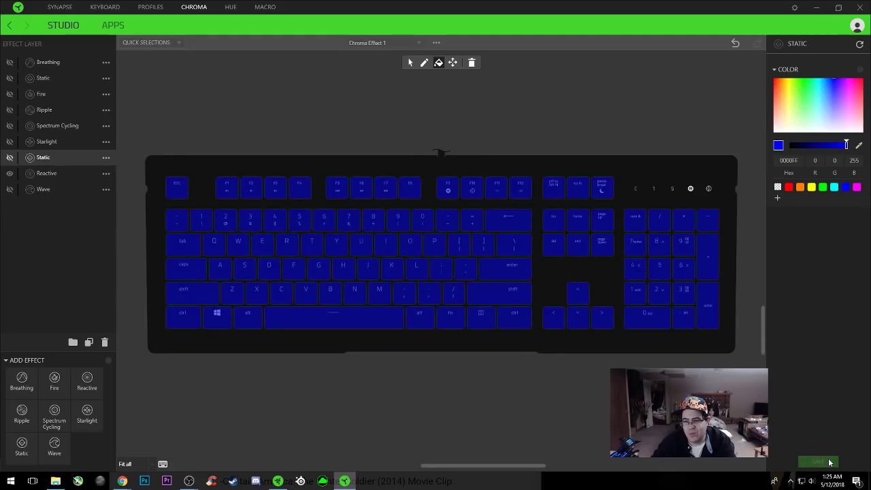
# Step: Test the Reactive effect by striking various letter keys and the spacebar on the keyboard
pyautogui.press('x')
pyautogui.press('c')
pyautogui.press('v')
pyautogui.press('space')
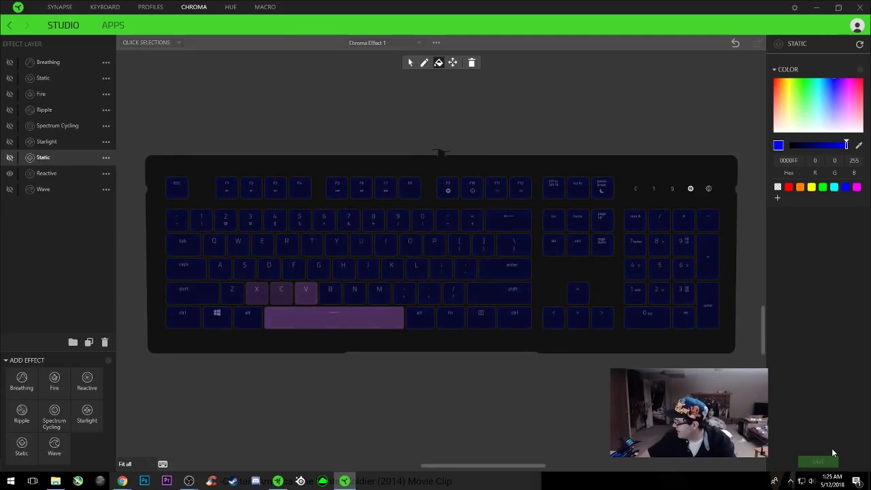
pyautogui.press('c')
pyautogui.press('g')
pyautogui.press('h')
pyautogui.press('r')
pyautogui.press('f')
pyautogui.press('b')
pyautogui.press('n')
pyautogui.press('space')
pyautogui.press('m')
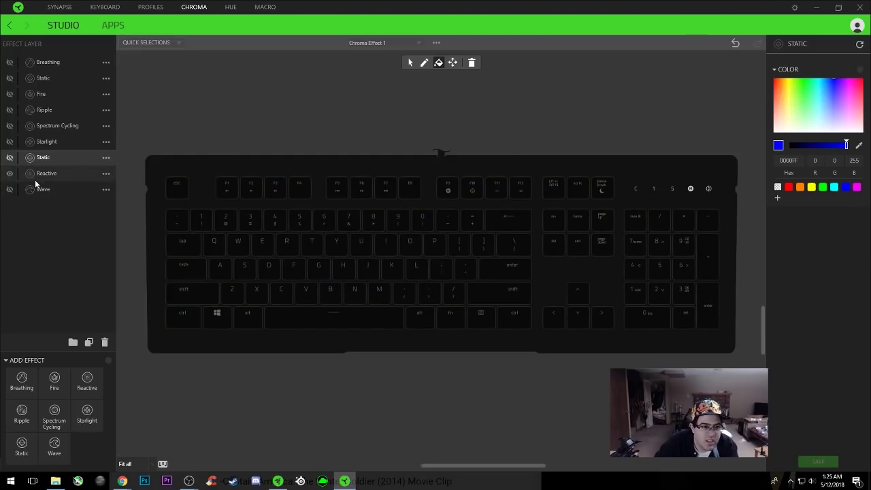
# Step: Show the Static layer above Reactive again, try turquoise 51FFD6 as its color, and save
pyautogui.click(9, 157)
pyautogui.moveTo(840, 113)
pyautogui.mouseDown()
pyautogui.moveTo(803, 94)
pyautogui.moveTo(815, 96)
pyautogui.mouseUp()
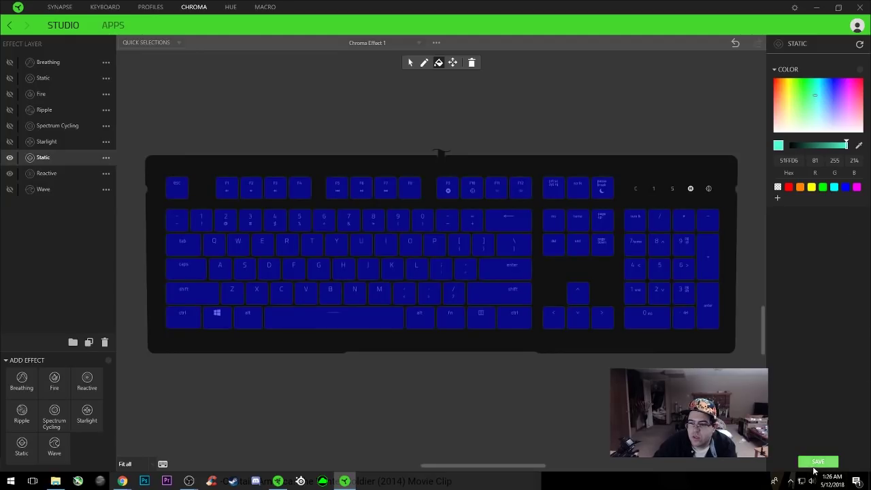
pyautogui.click(411, 63)
pyautogui.moveTo(736, 264); pyautogui.dragTo(191, 190)
pyautogui.click(817, 463)
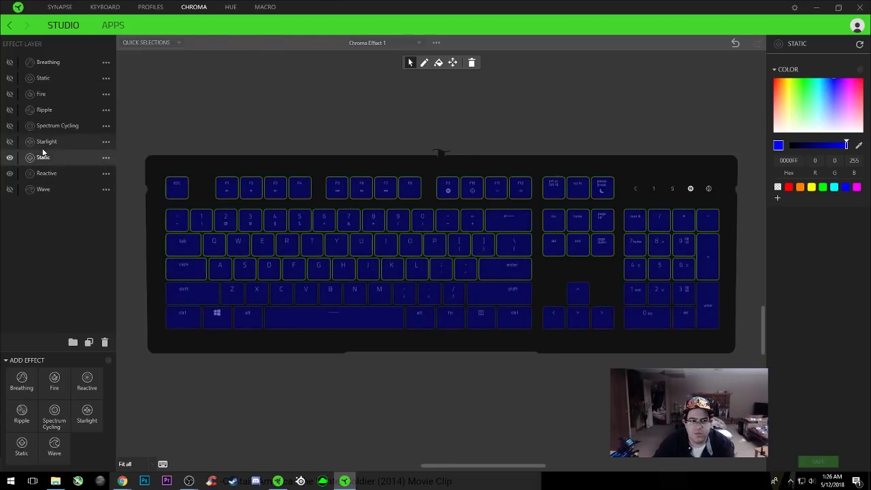
pyautogui.click(54, 173)
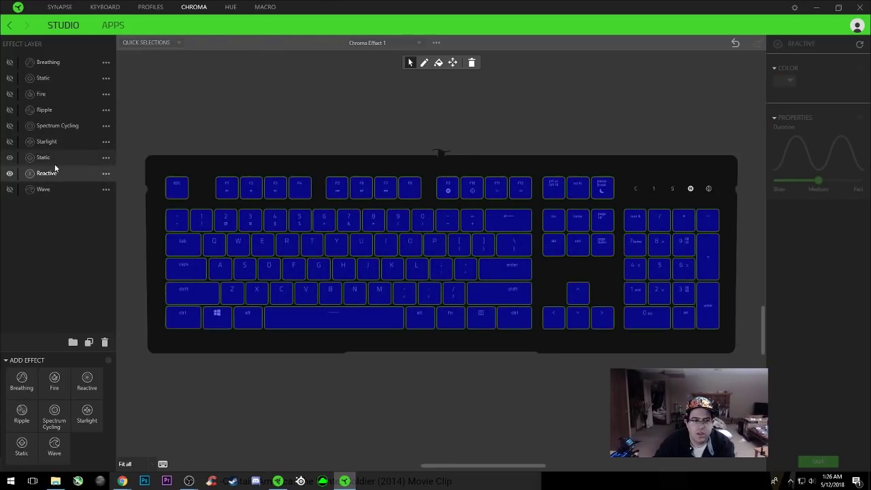
pyautogui.click(54, 157)
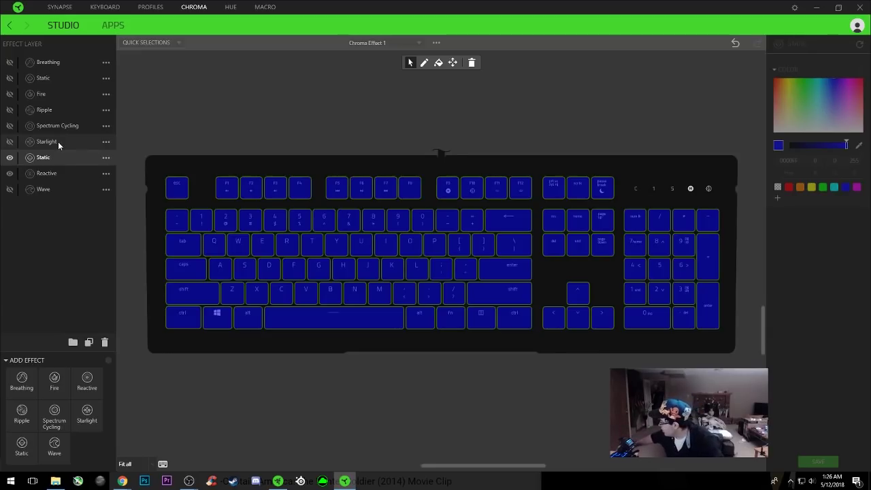